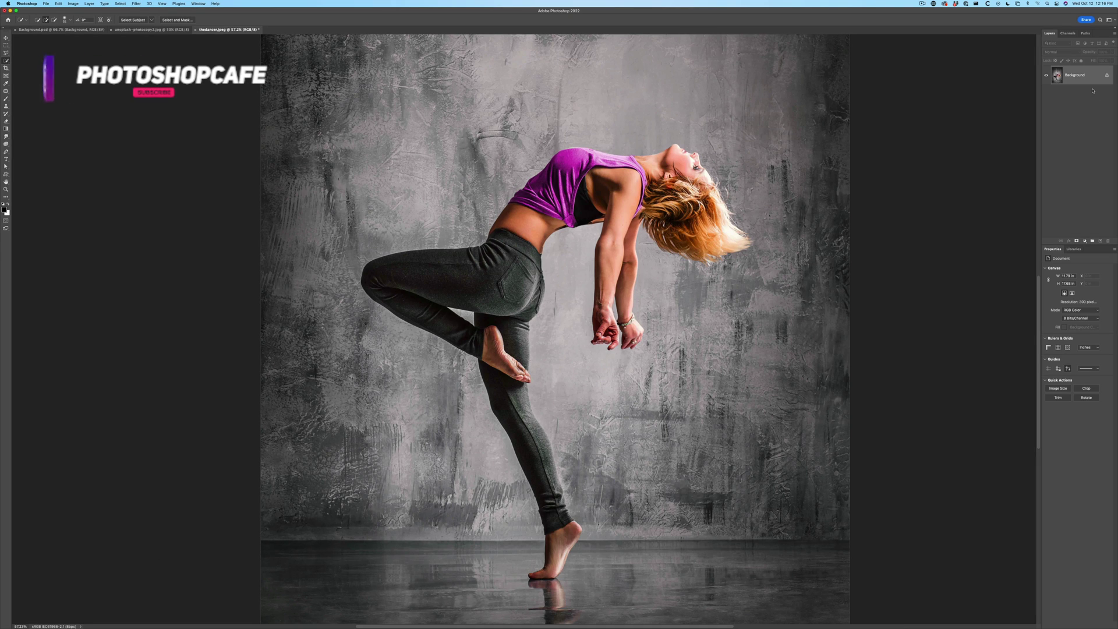
- Duplicate the Background dancer photo into a new Layer 1 with Cmd+J
key(super+j)
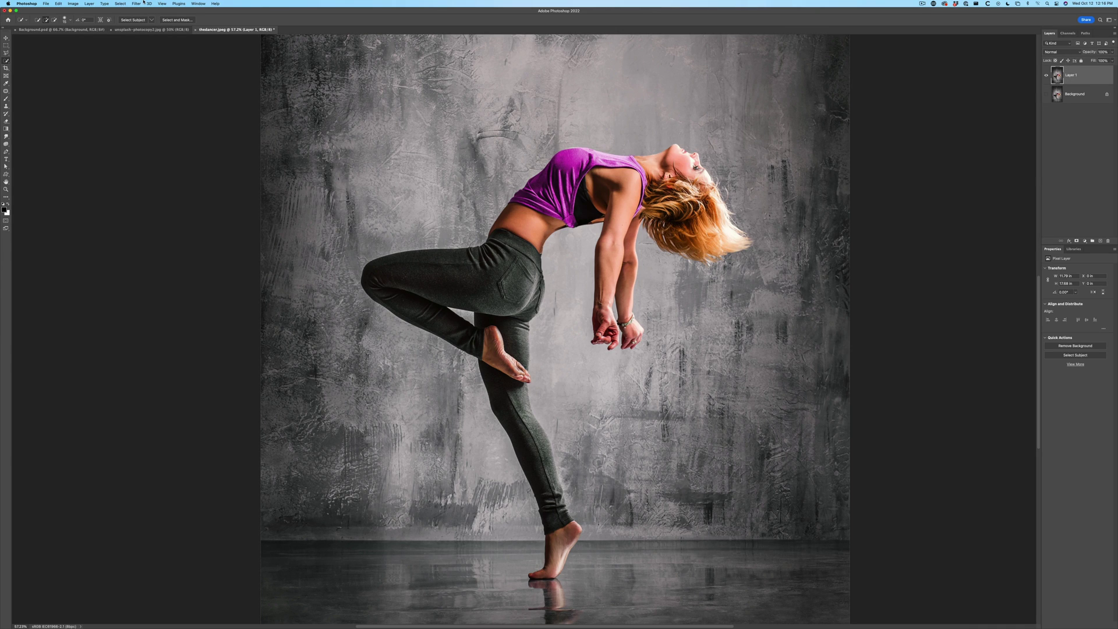
- Desaturate Layer 1 to black and white and duplicate it as Layer 1 copy
click(72, 3)
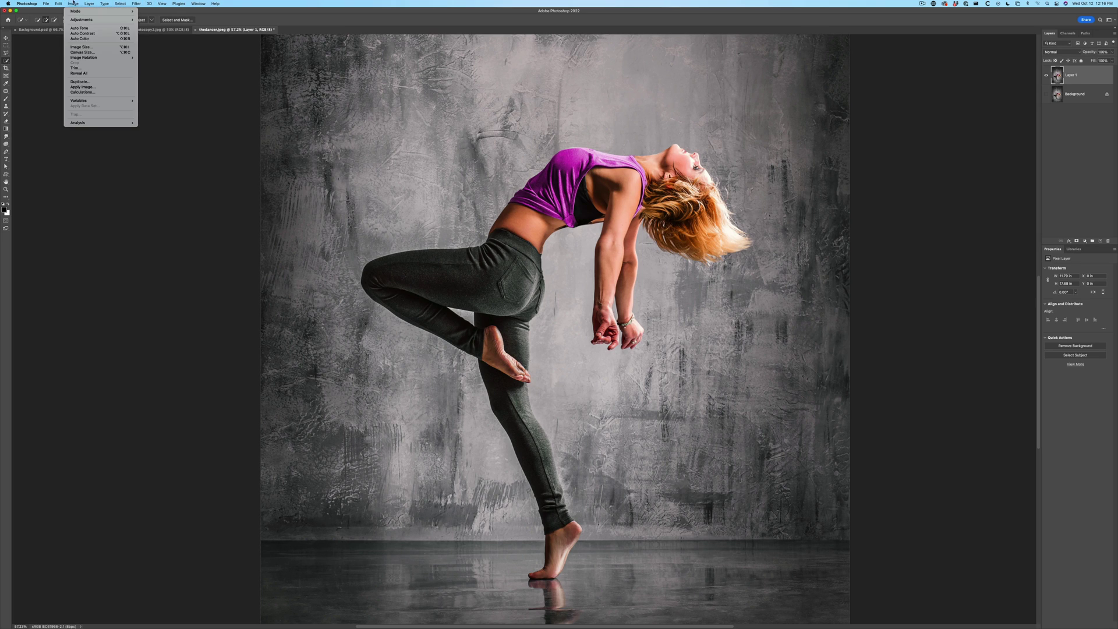
mouse_move(76, 20)
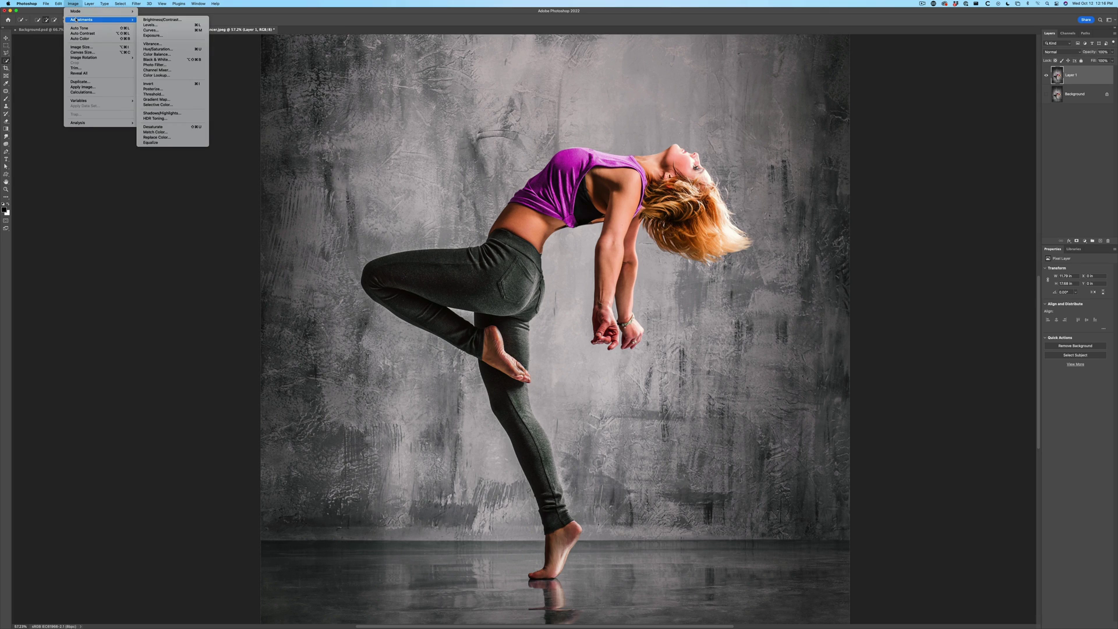
click(181, 129)
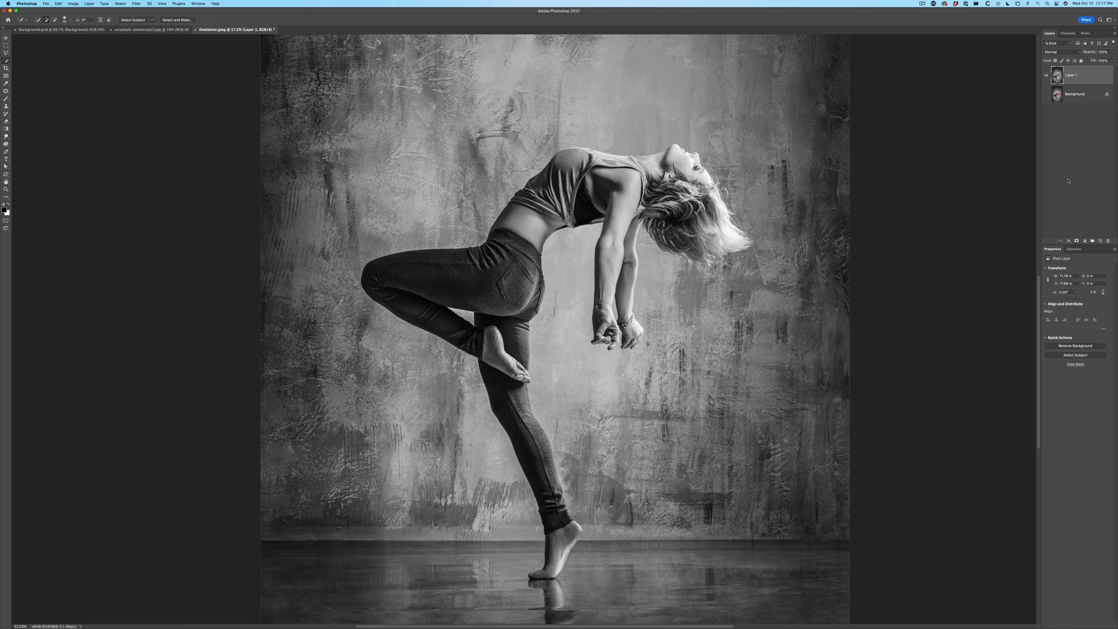
key(cmd+j)
- Invert Layer 1 copy, compare it with Layer 1, and blend it in Color Dodge
key(super+i)
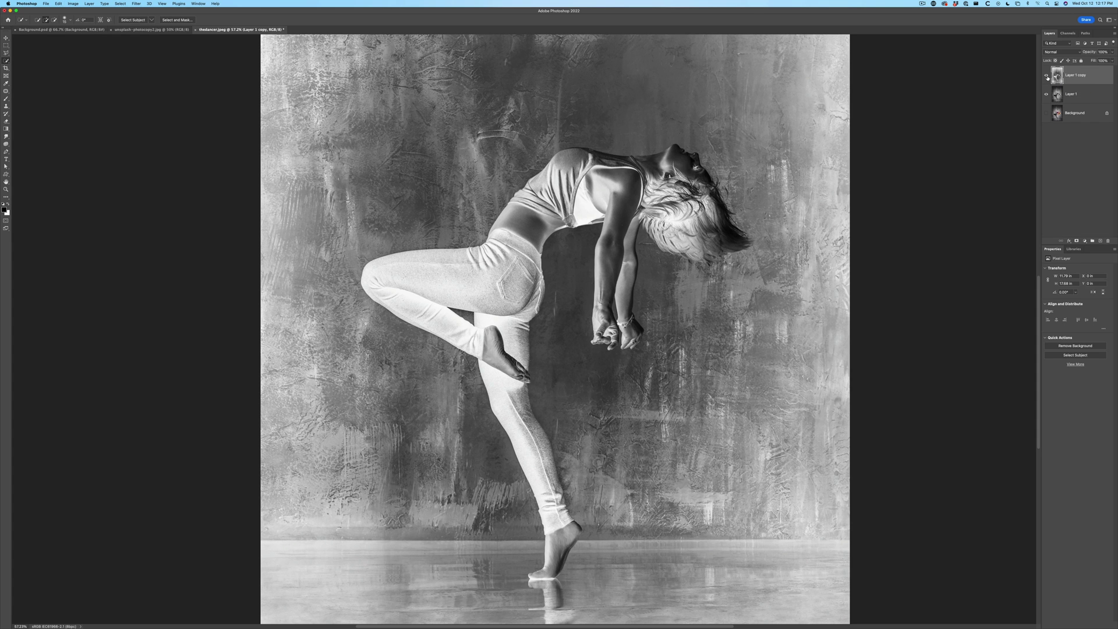
click(1046, 76)
click(1078, 95)
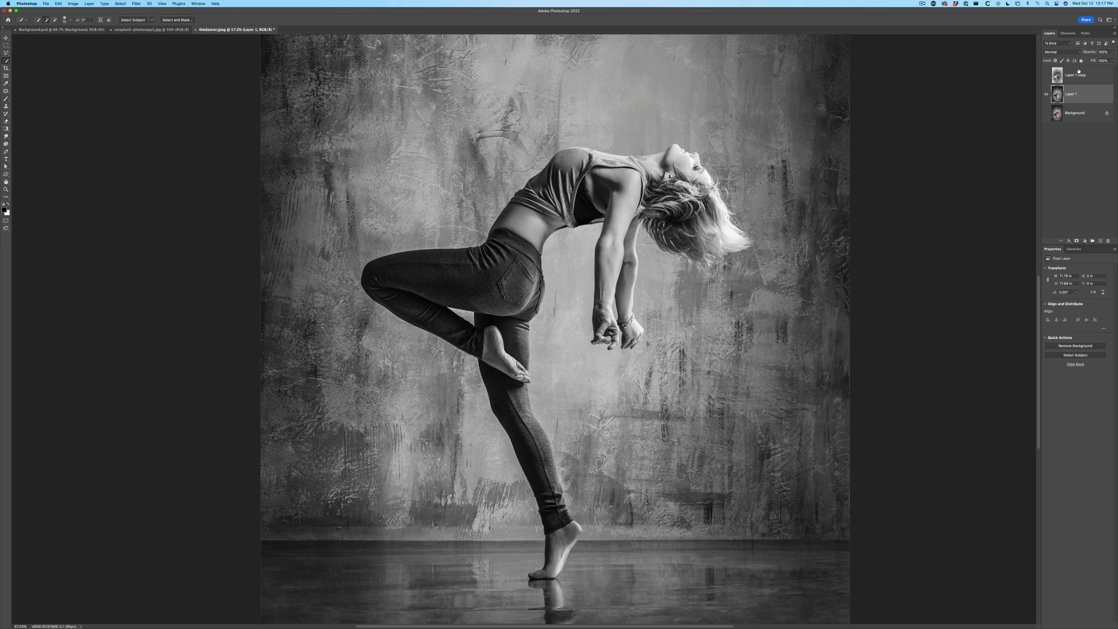
click(1078, 74)
click(1046, 75)
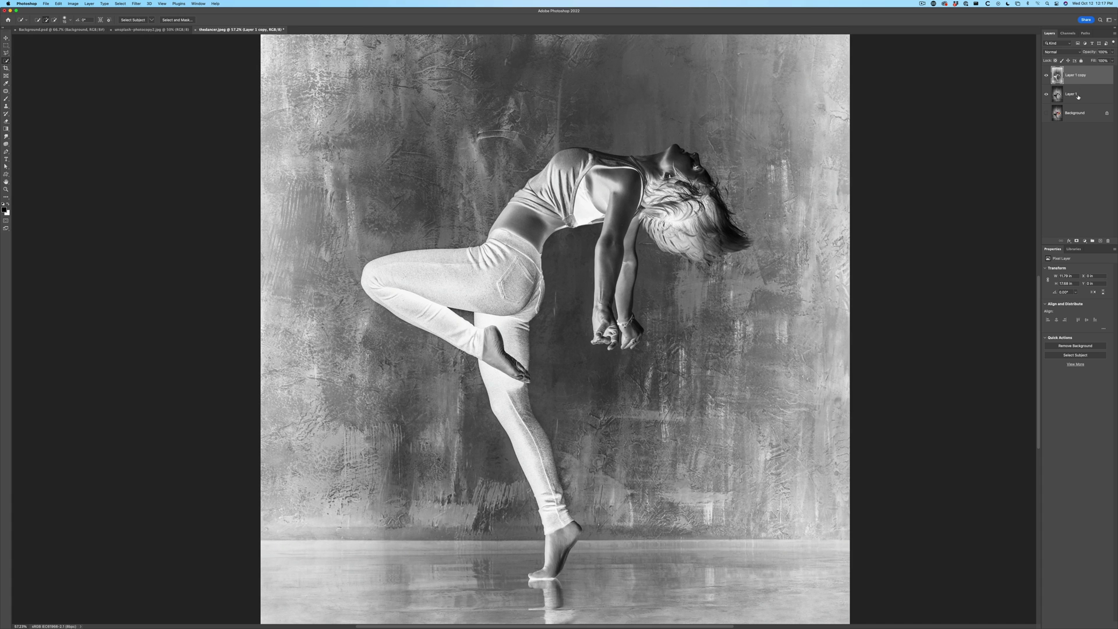
click(1057, 52)
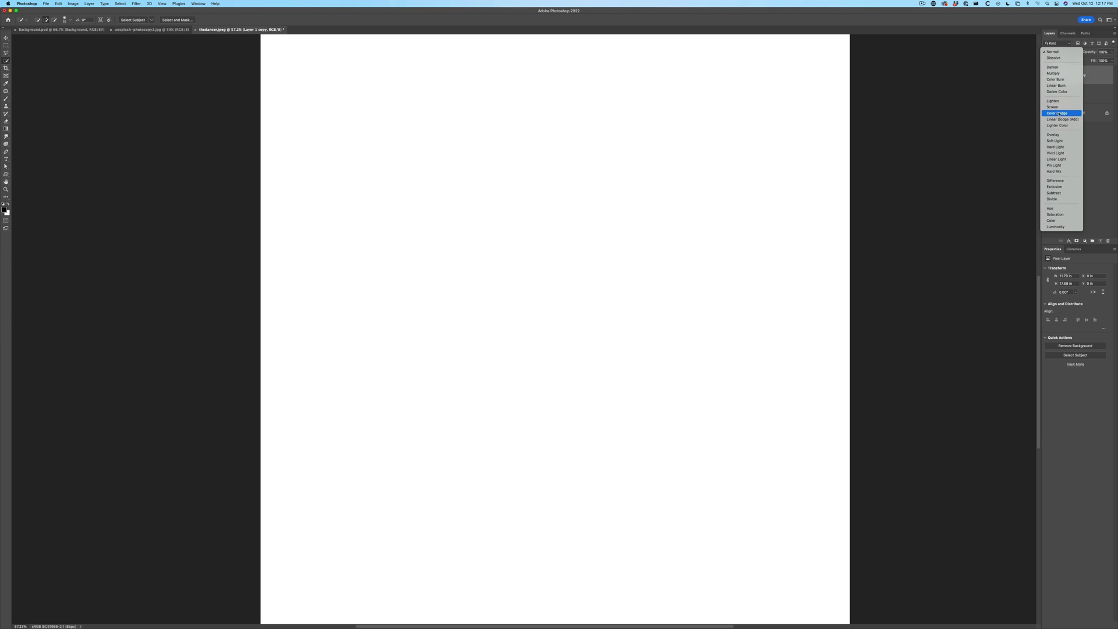
click(1059, 114)
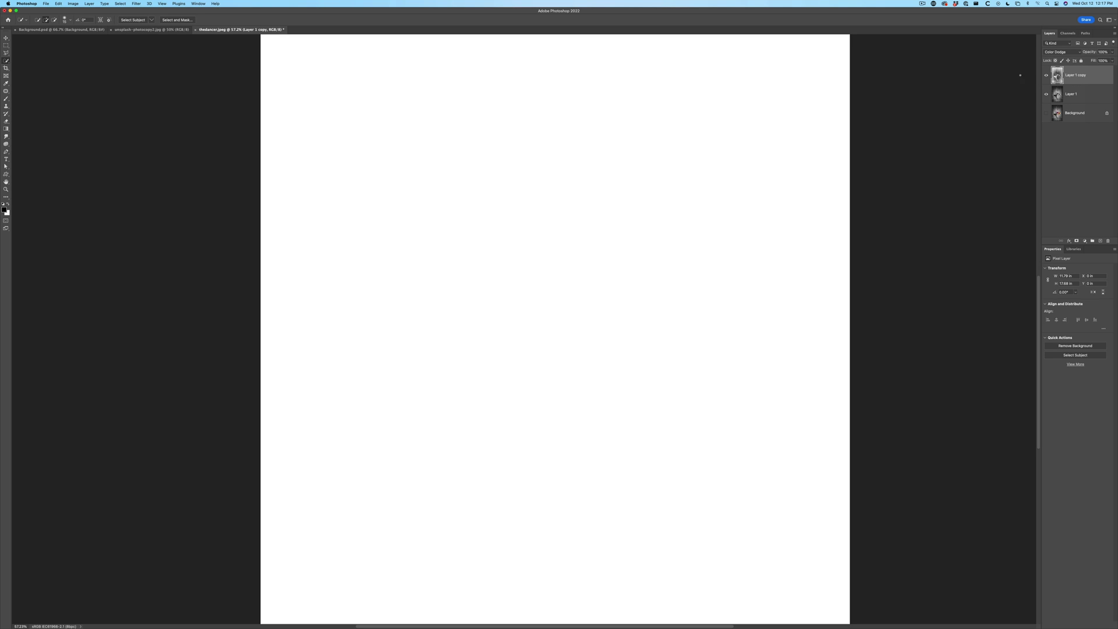
- Apply a Gaussian Blur of about 14.8 px radius to Layer 1 copy, also selecting Layer 1
click(134, 4)
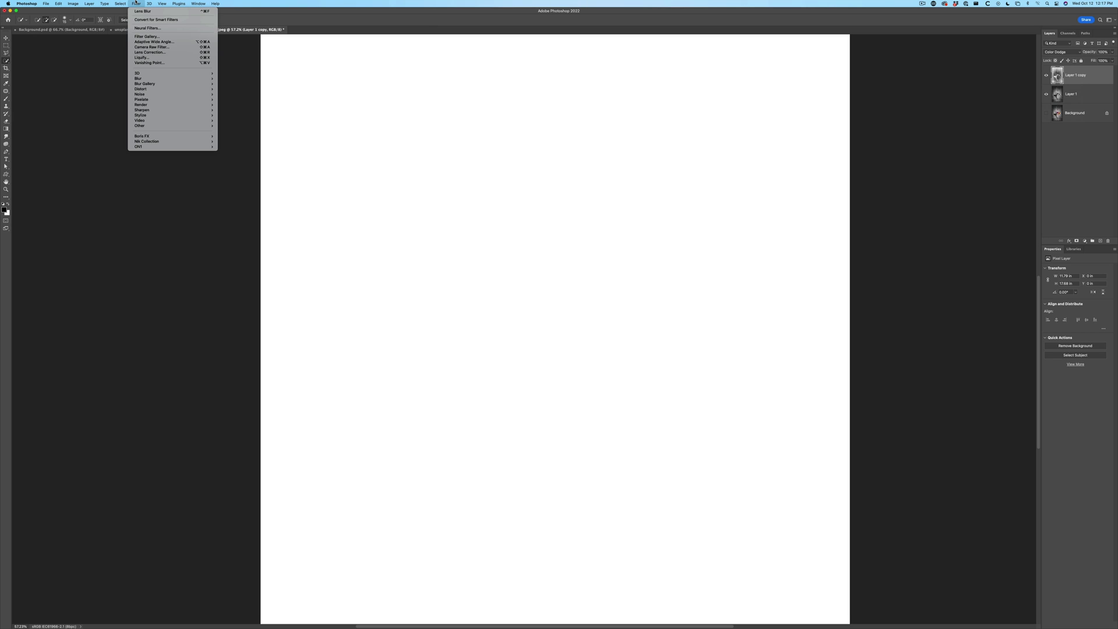
mouse_move(145, 78)
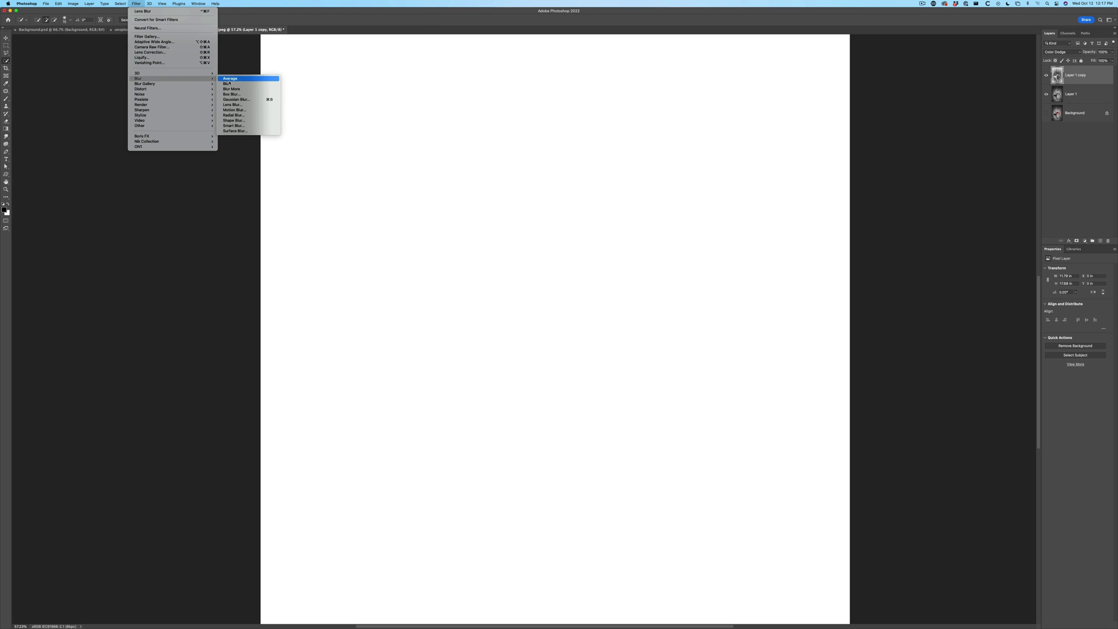
click(267, 100)
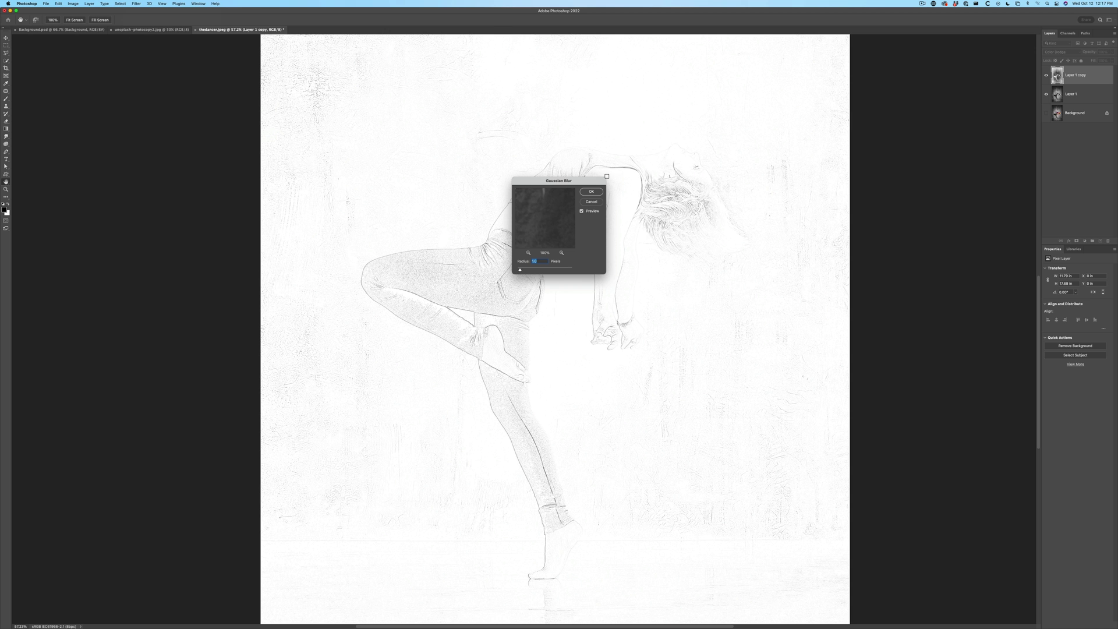
drag(587, 181, 921, 106)
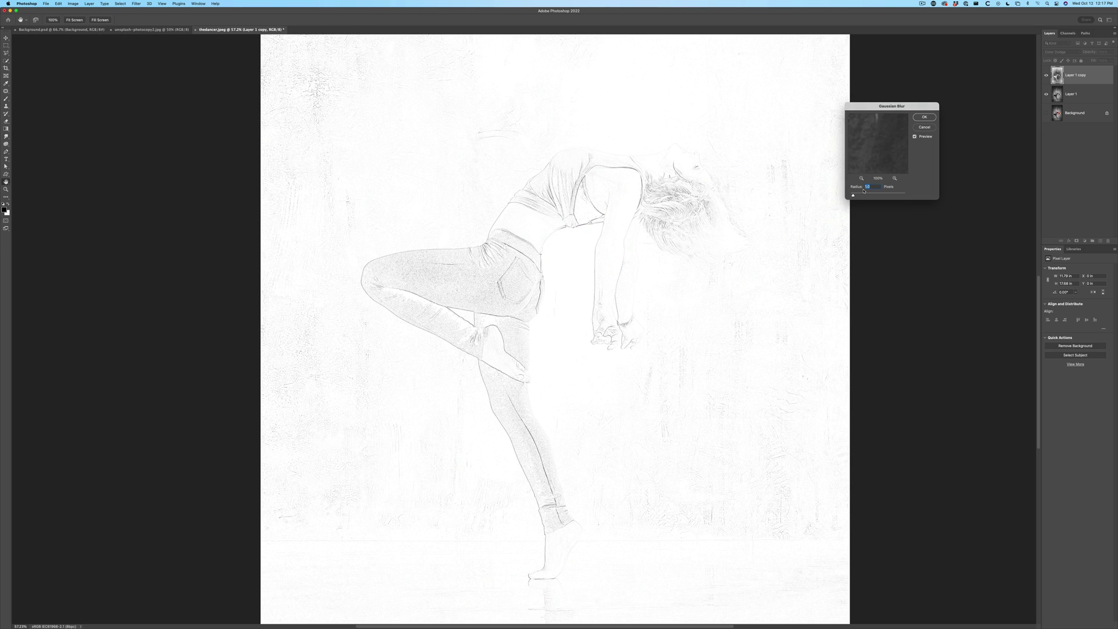
drag(853, 196, 862, 196)
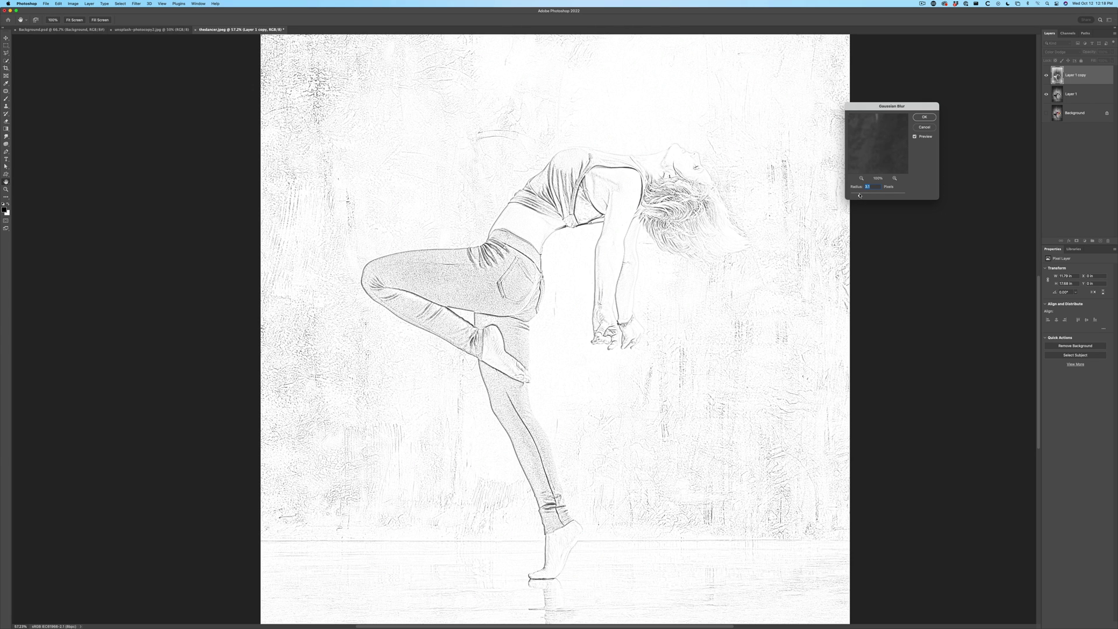
drag(871, 194, 884, 192)
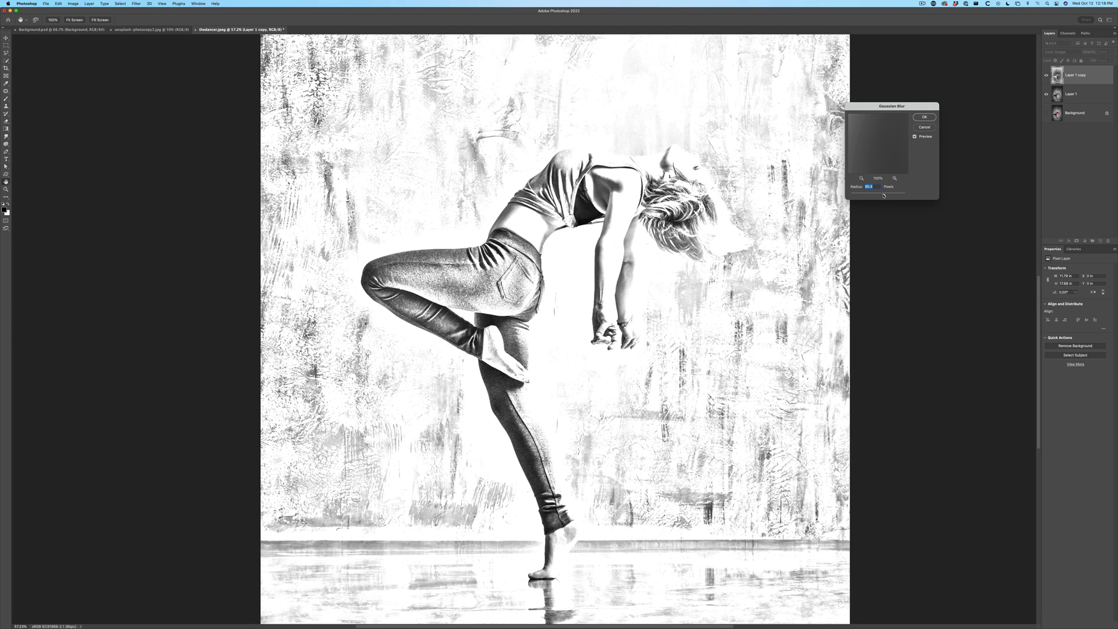
drag(877, 196, 871, 196)
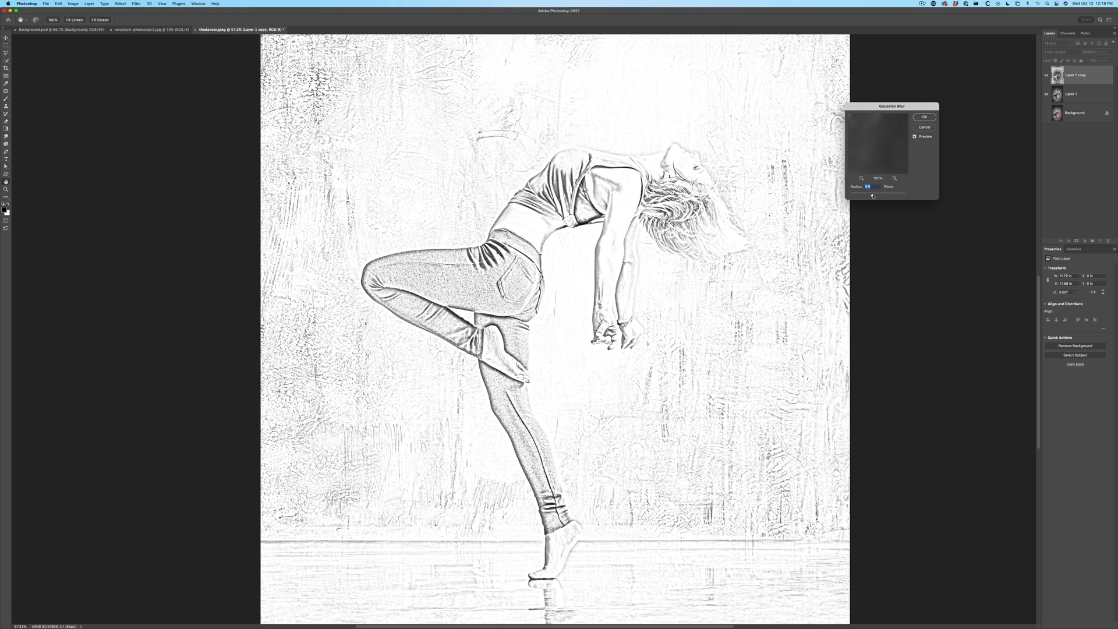
drag(873, 197, 873, 196)
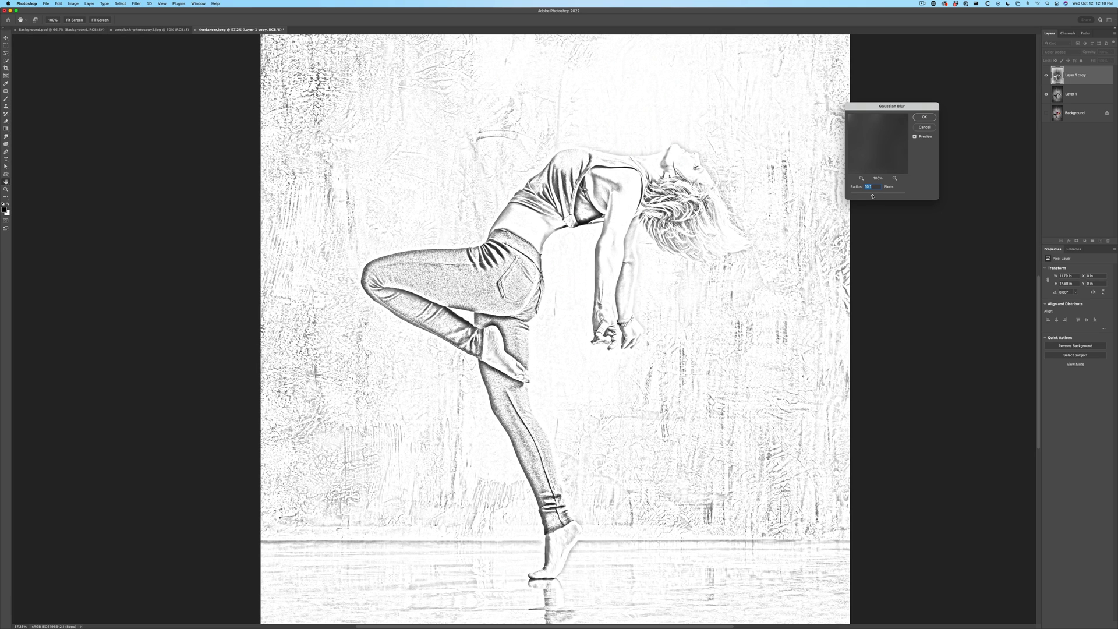
click(917, 118)
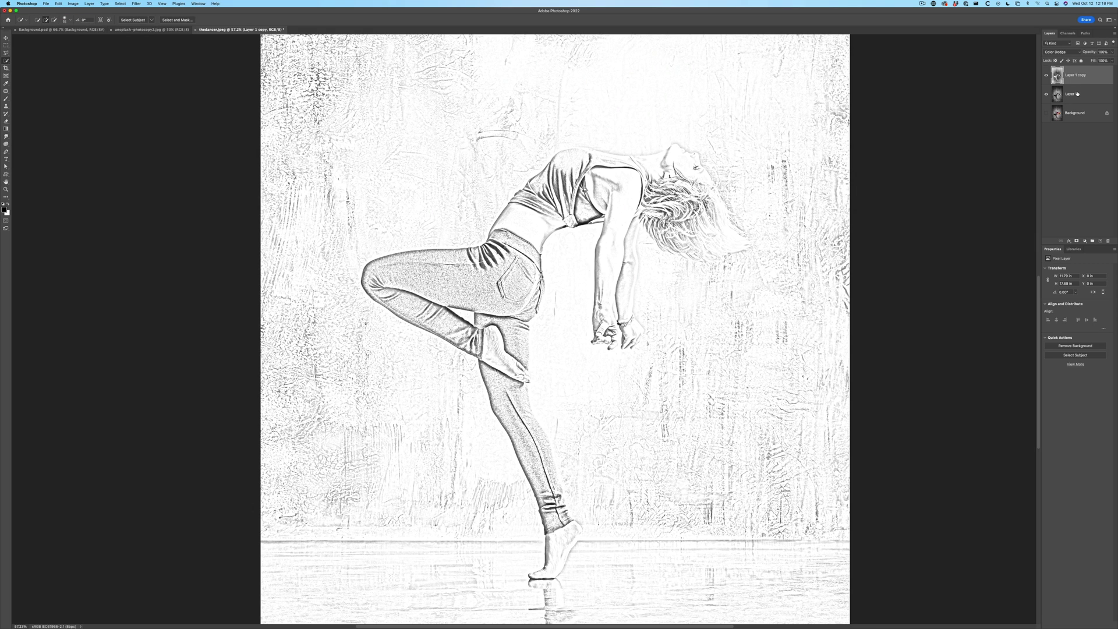
shift+click(1076, 94)
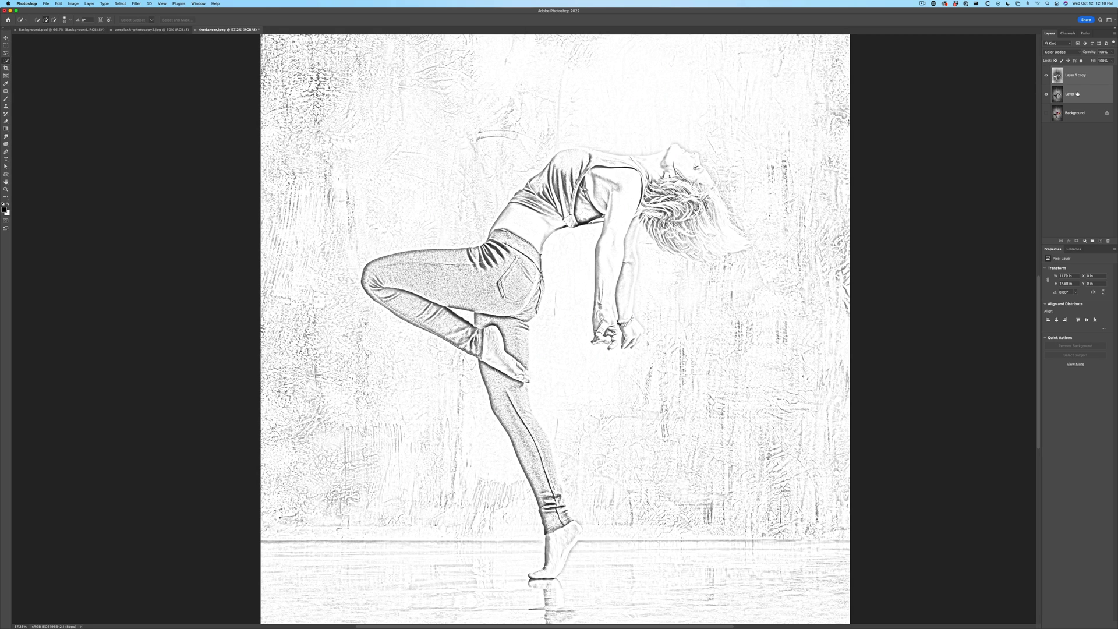
- Group both sketch layers into Group 1, try Luminosity, keep Pass Through, and add empty Layer 2
key(super+g)
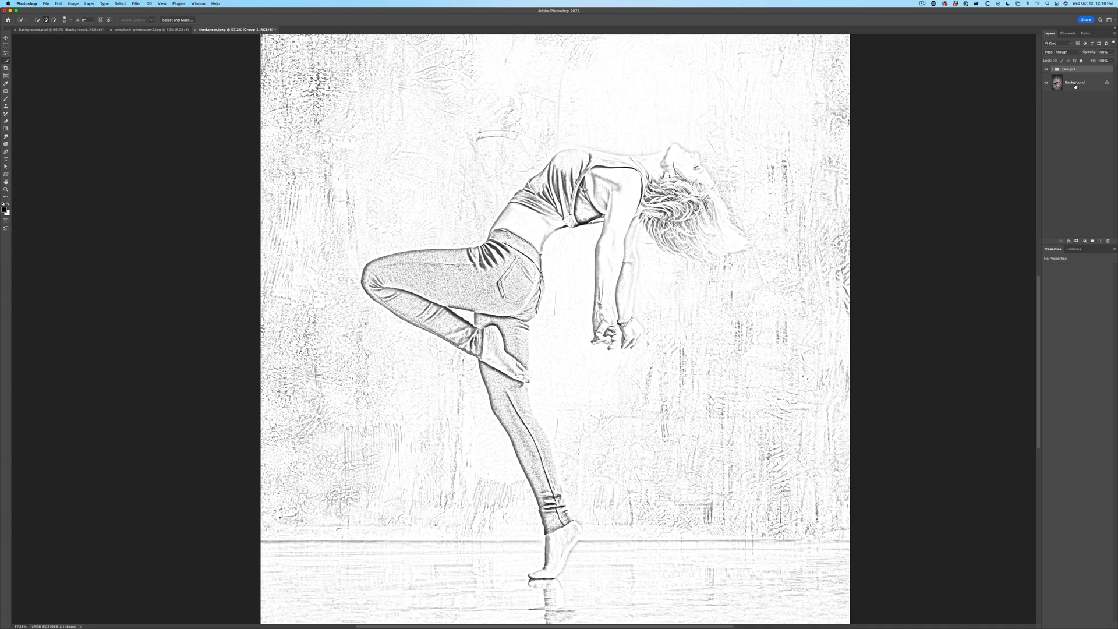
click(1068, 53)
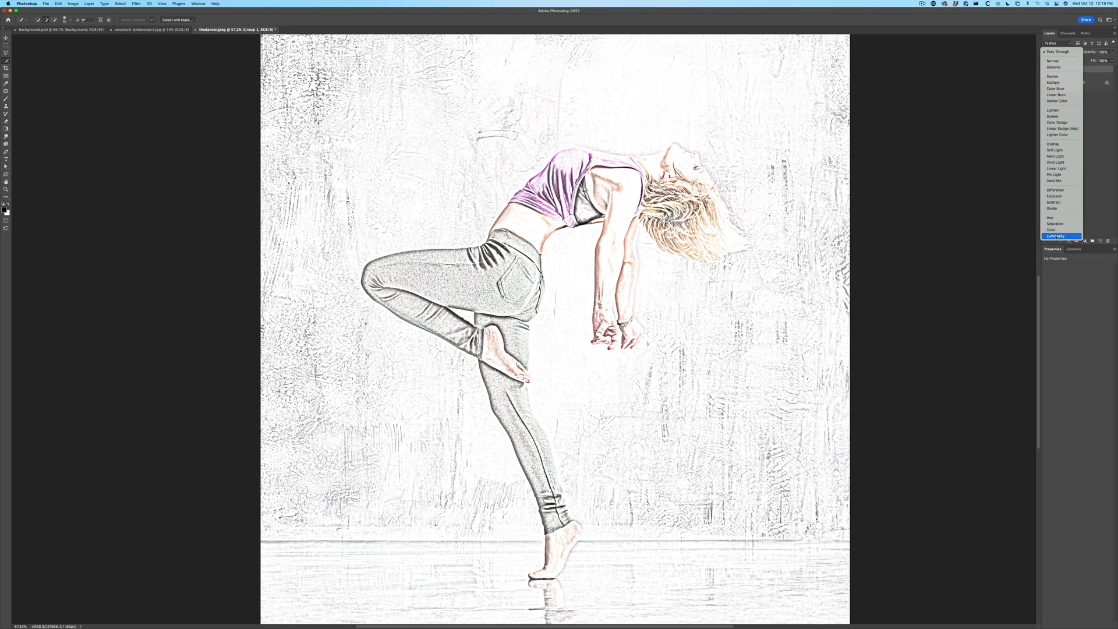
click(1055, 236)
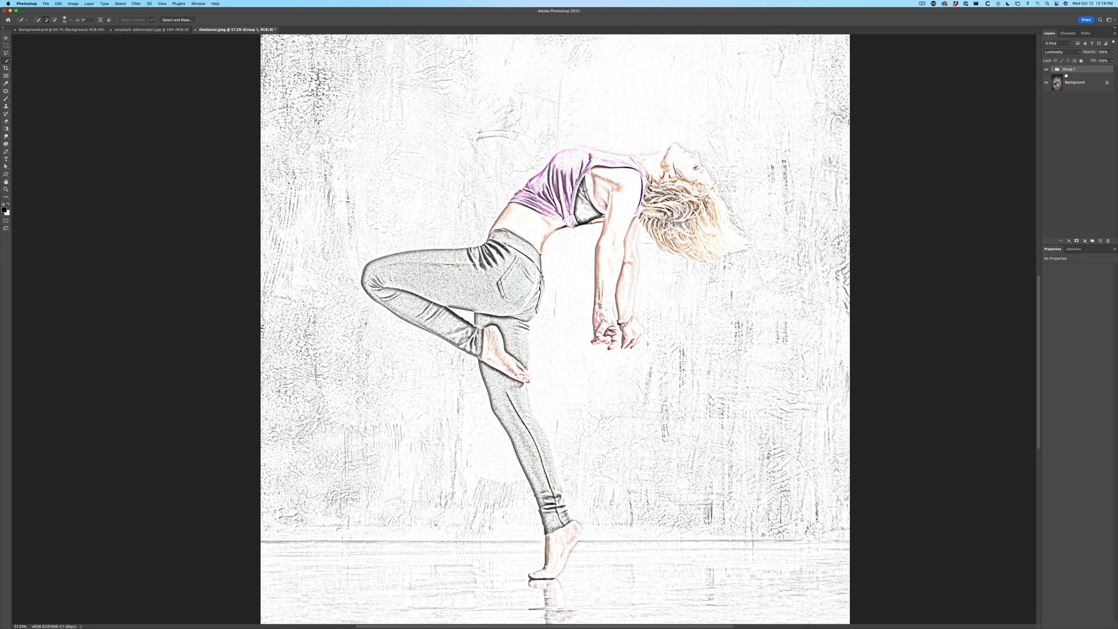
click(1060, 54)
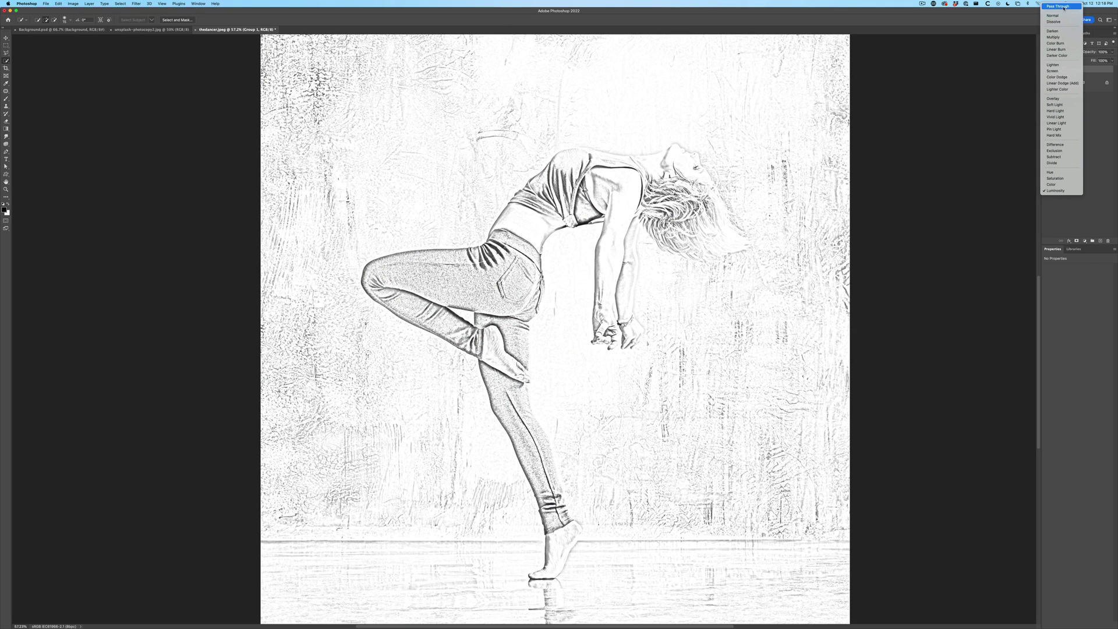
click(1058, 6)
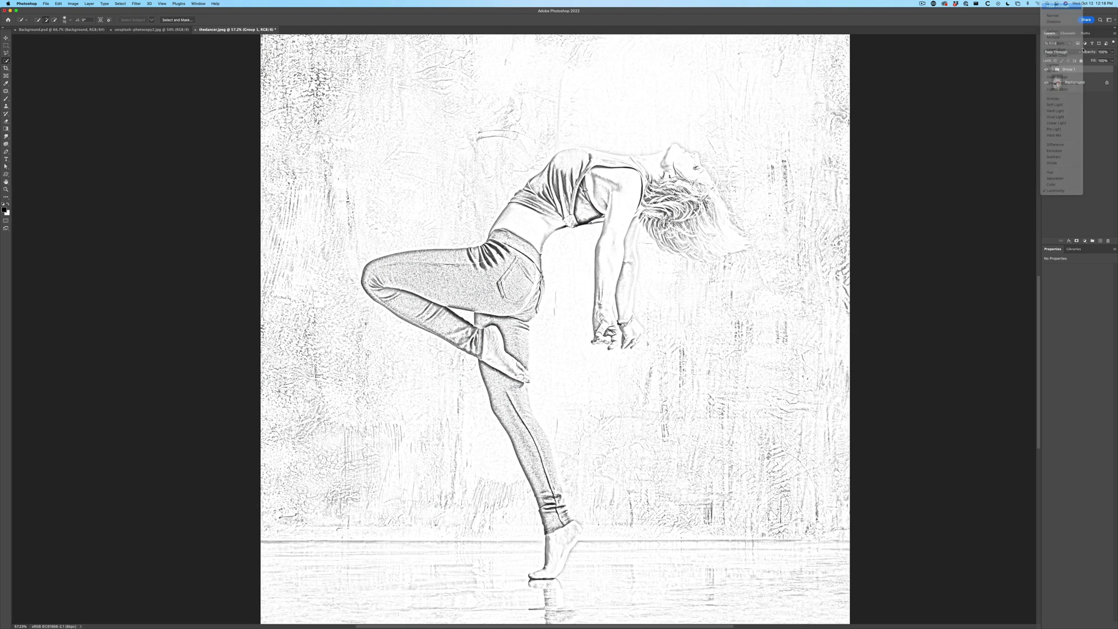
click(1099, 240)
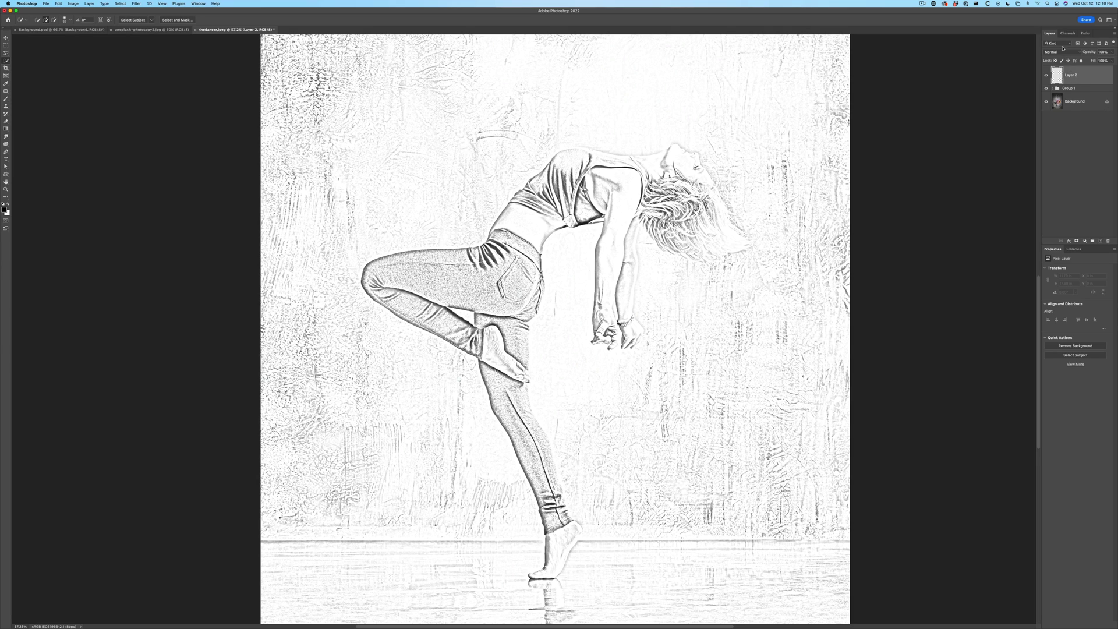
- Set Layer 2 to Hue blending and choose bright green as the foreground colour
click(1059, 51)
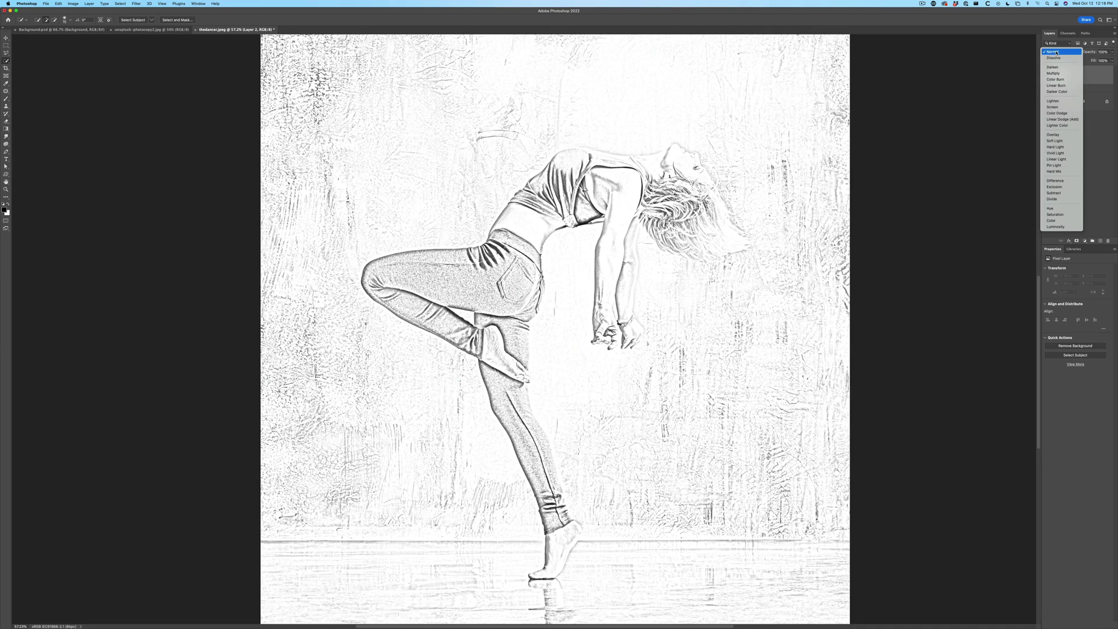
click(1056, 208)
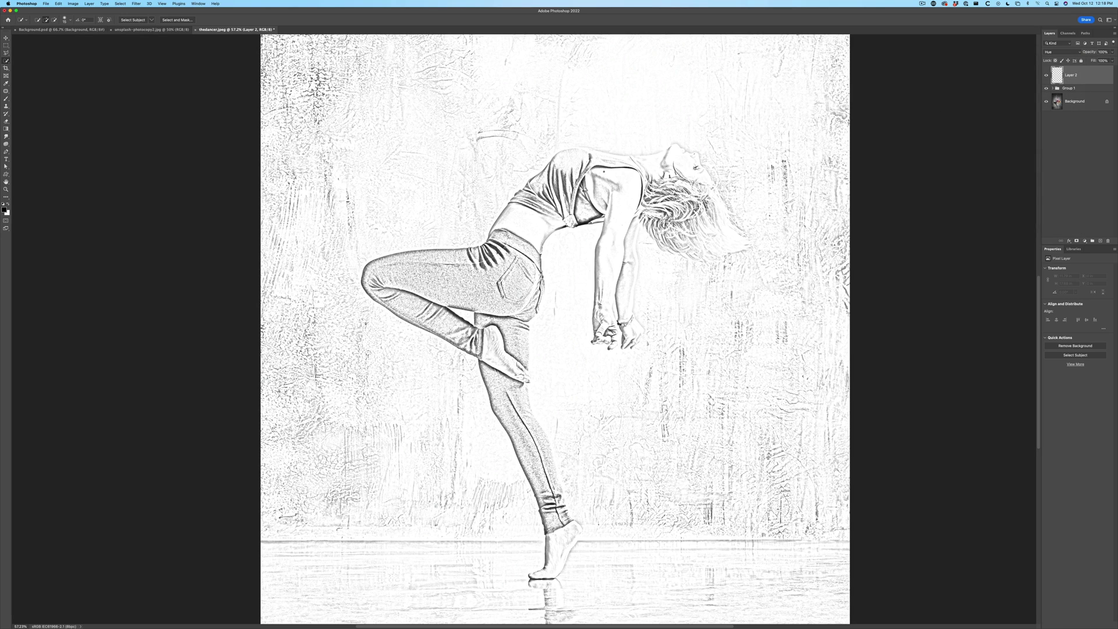
click(4, 209)
click(407, 288)
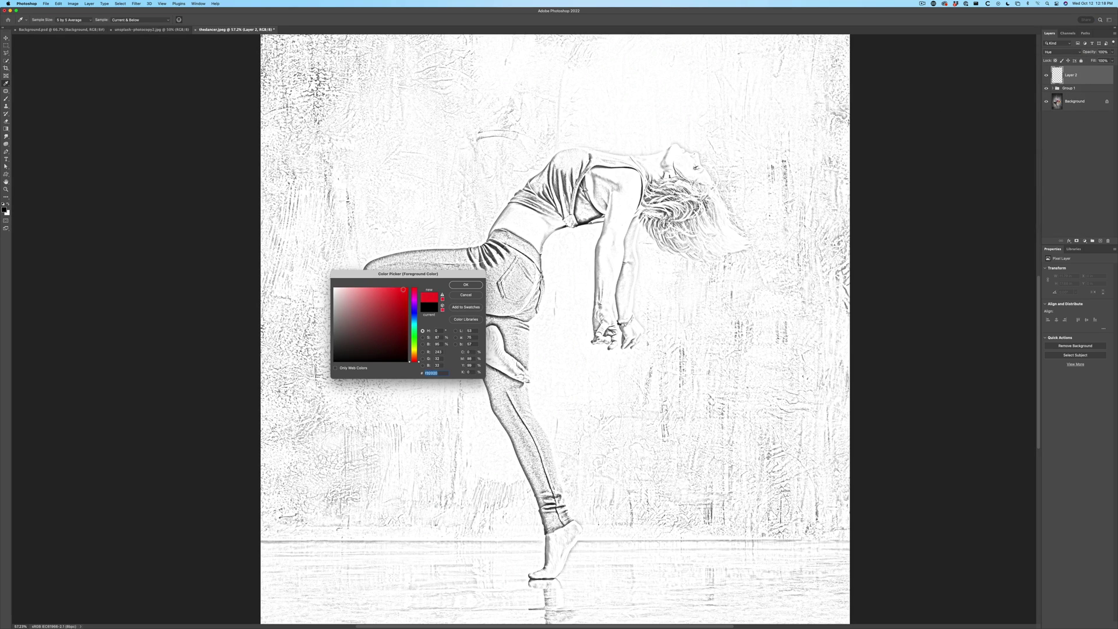
drag(414, 317, 417, 329)
click(472, 287)
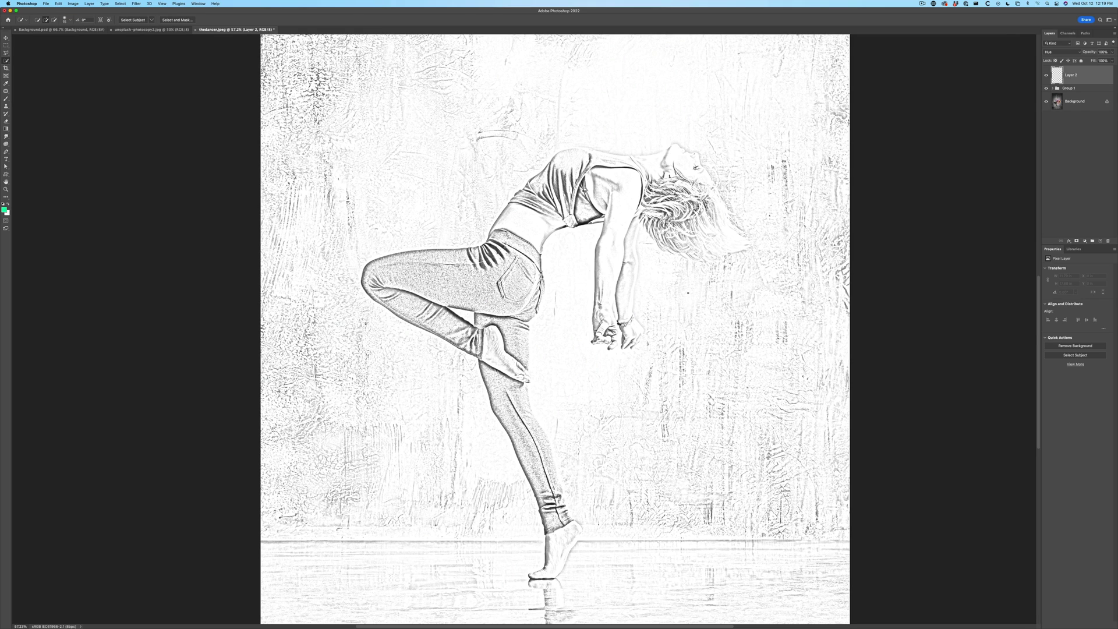
- Fill Layer 2 with green, set it to Color blending, then delete Layer 2
key(alt+BackSpace)
click(1060, 54)
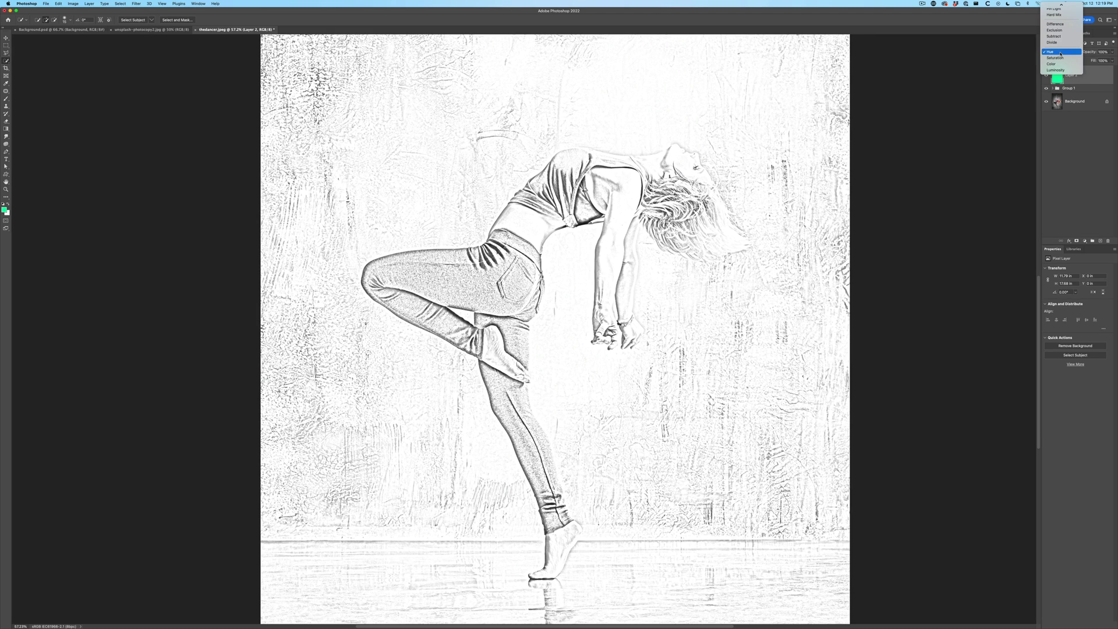
click(1061, 64)
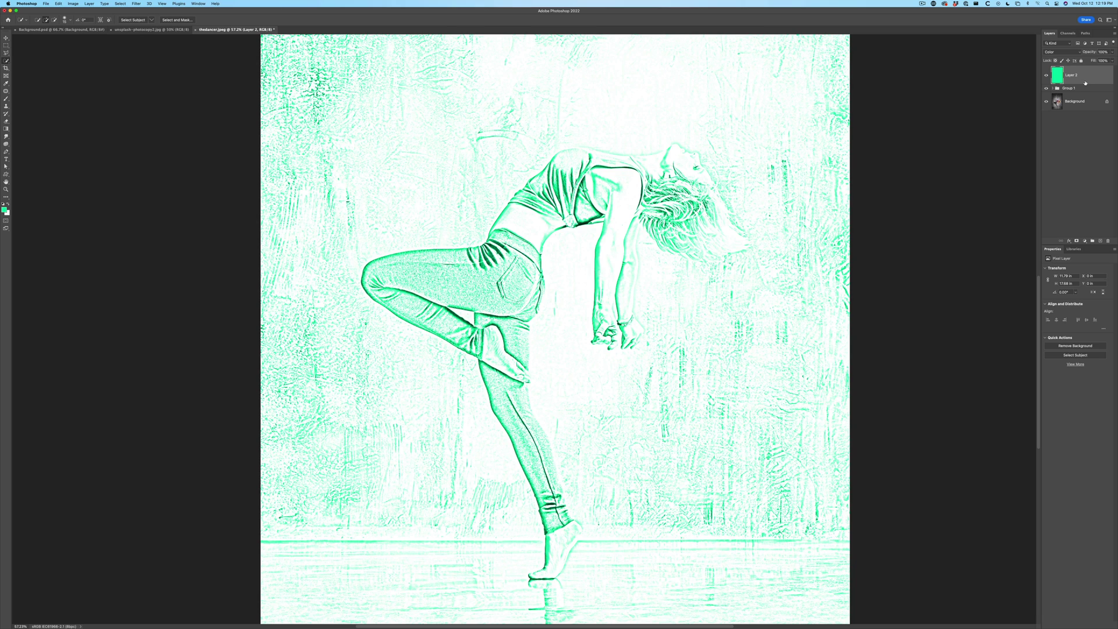
key(shift+alt+u)
drag(1085, 83, 1107, 241)
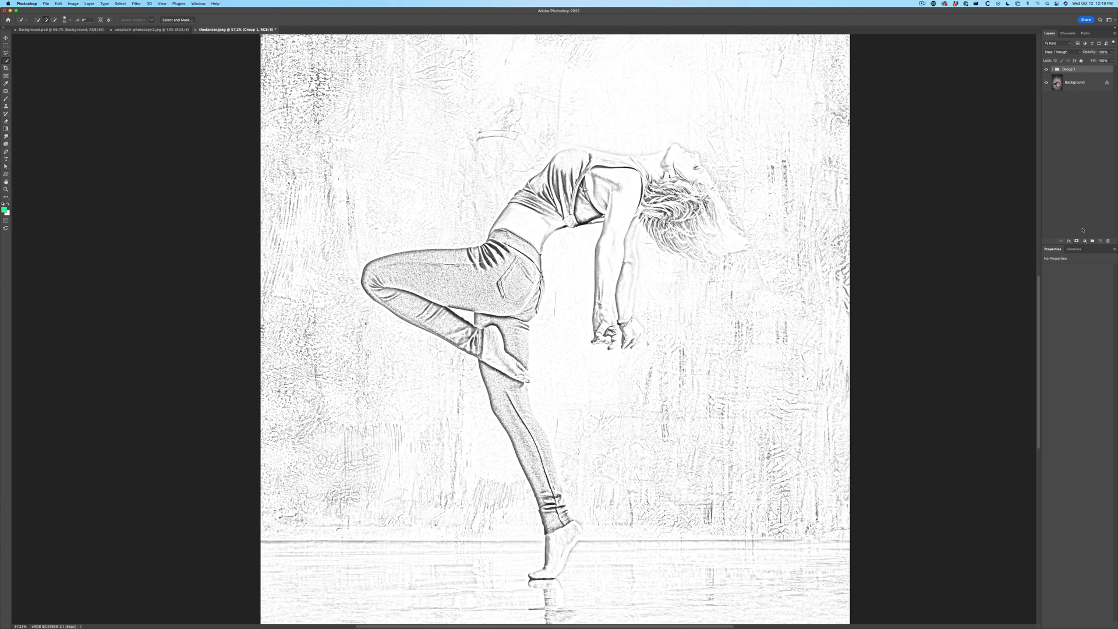
- Add Color Fill 1 in a muted teal, blend it in Color mode, and hide it
click(1084, 240)
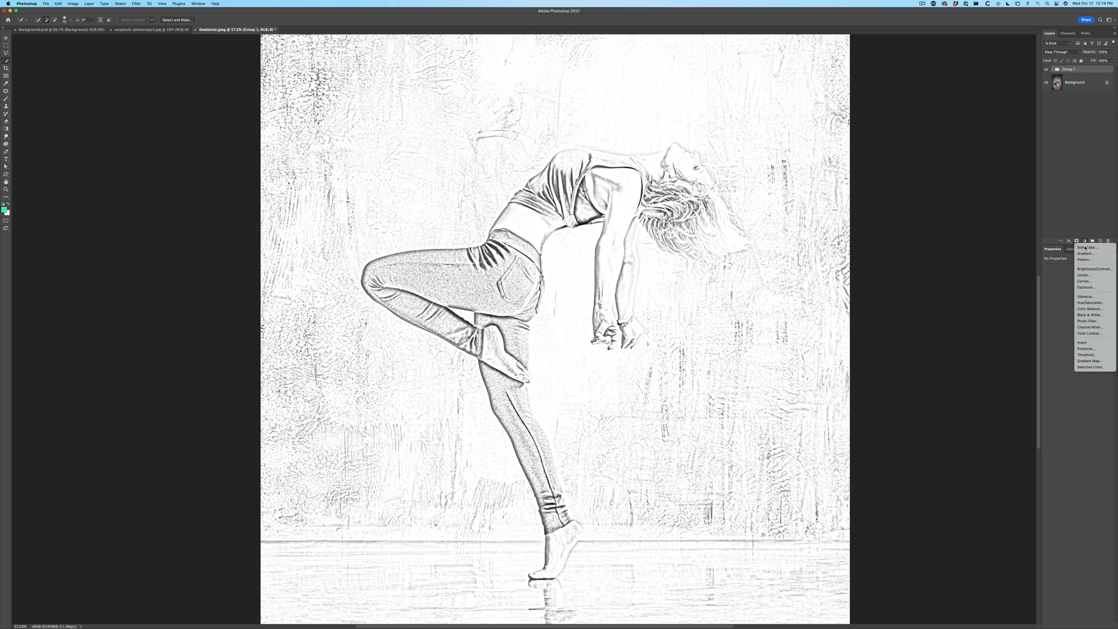
click(1086, 247)
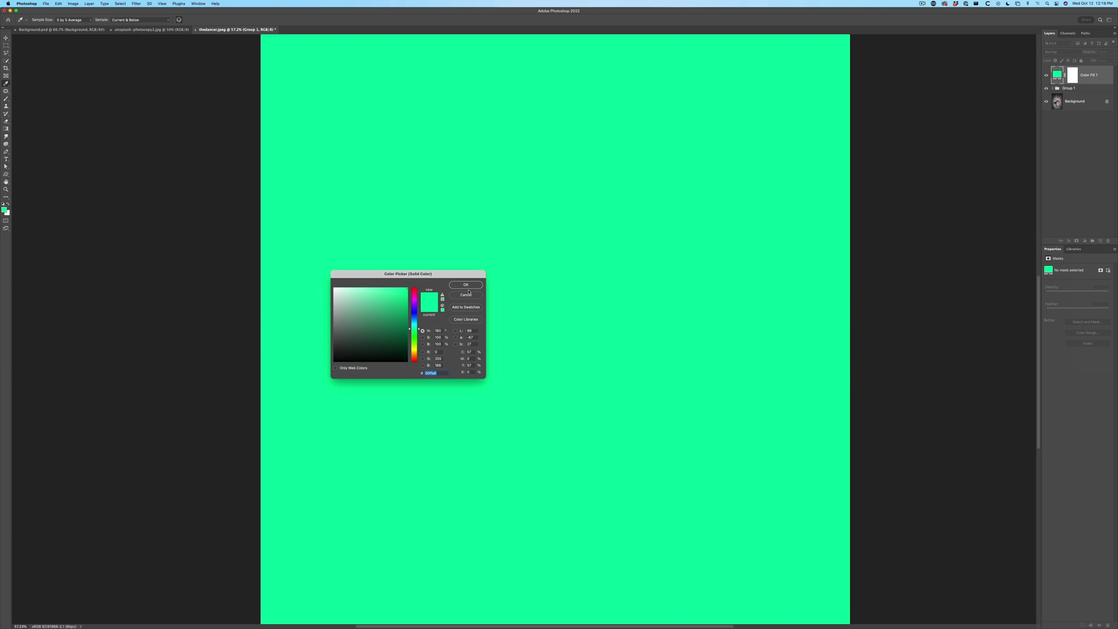
mouse_move(367, 318)
mouse_down()
mouse_move(379, 327)
mouse_move(365, 309)
mouse_up()
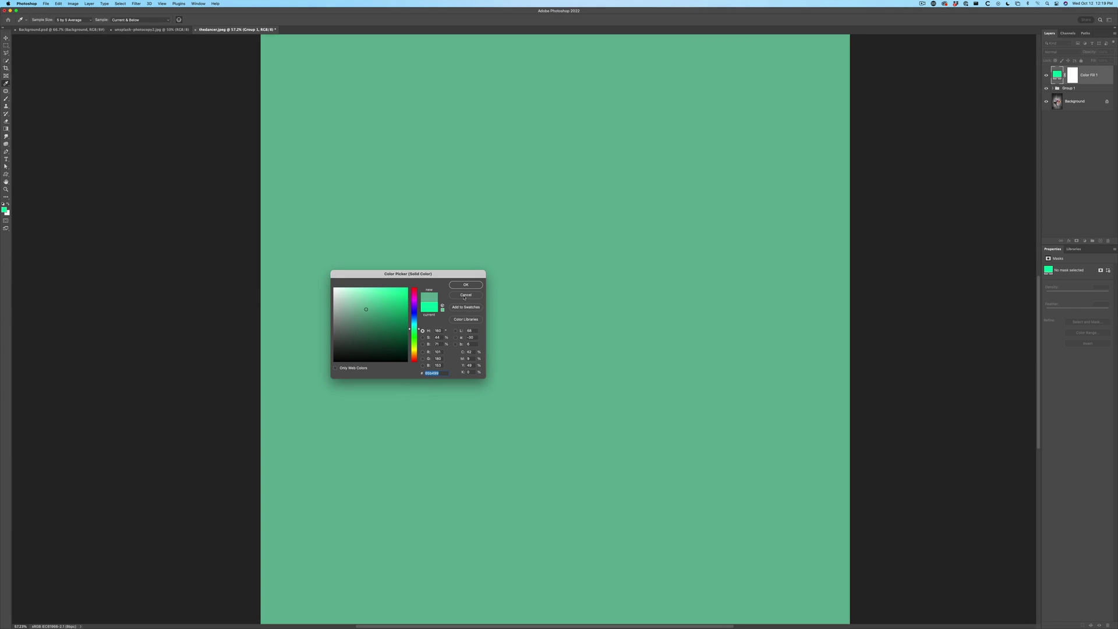
click(465, 285)
click(1059, 52)
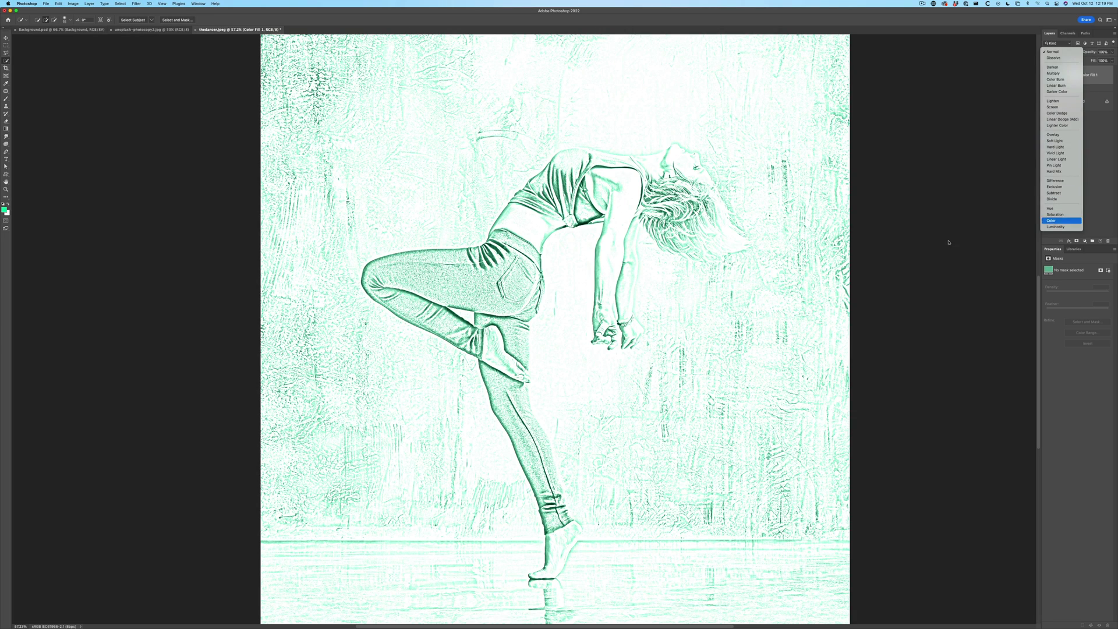
key(Return)
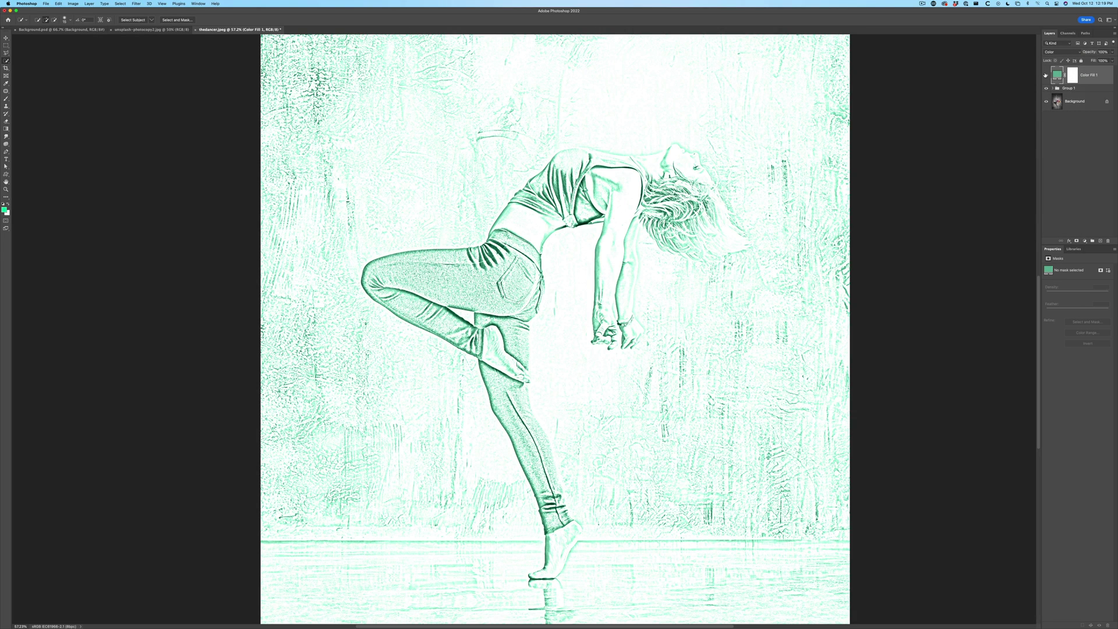
click(1045, 74)
- Add Gradient Fill 1 using the Spectrum preset from Legacy Gradients > Legacy Default Gradients
click(1084, 241)
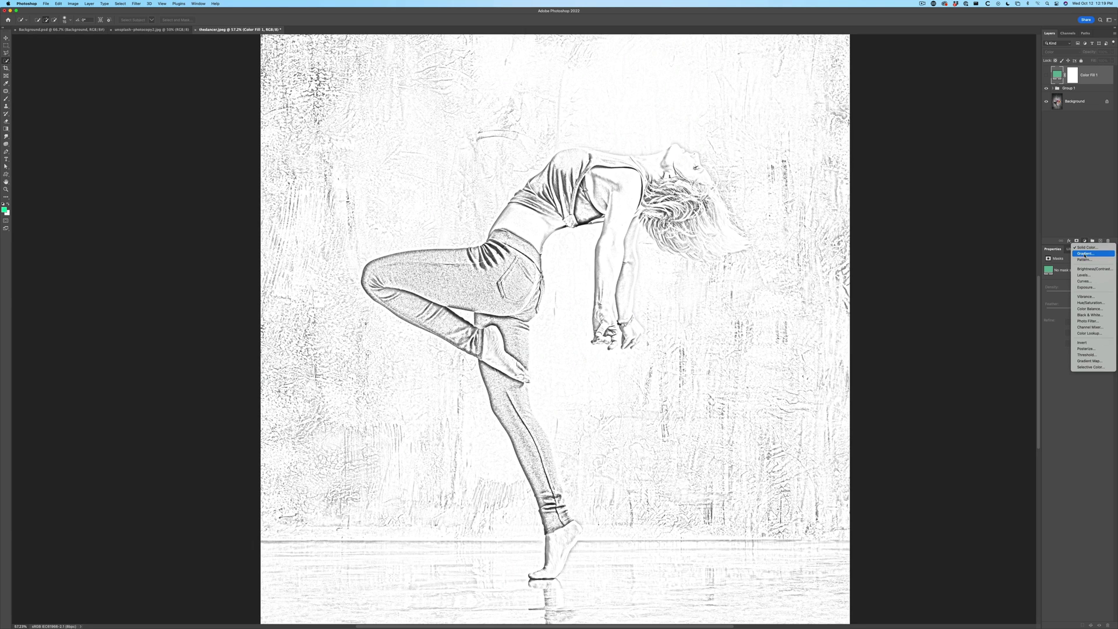
click(1084, 253)
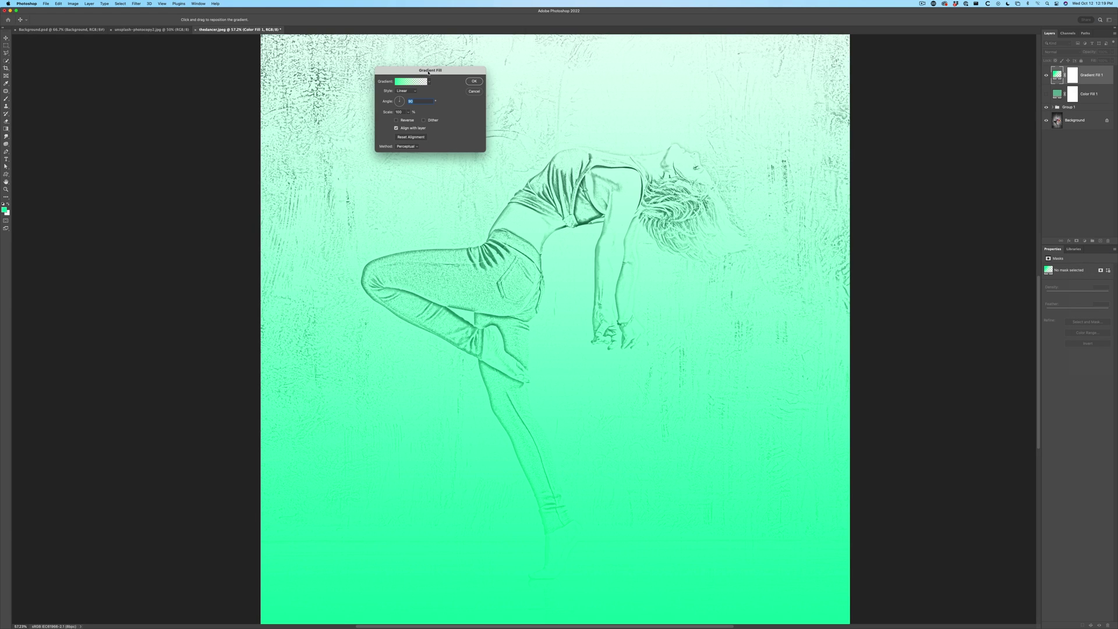
click(429, 81)
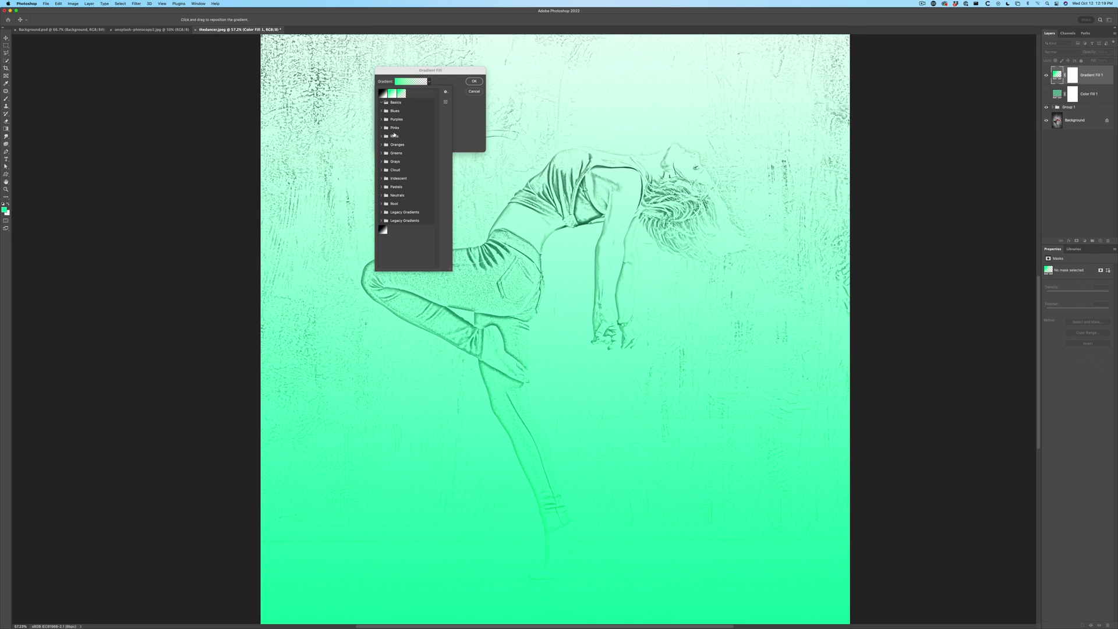
click(426, 110)
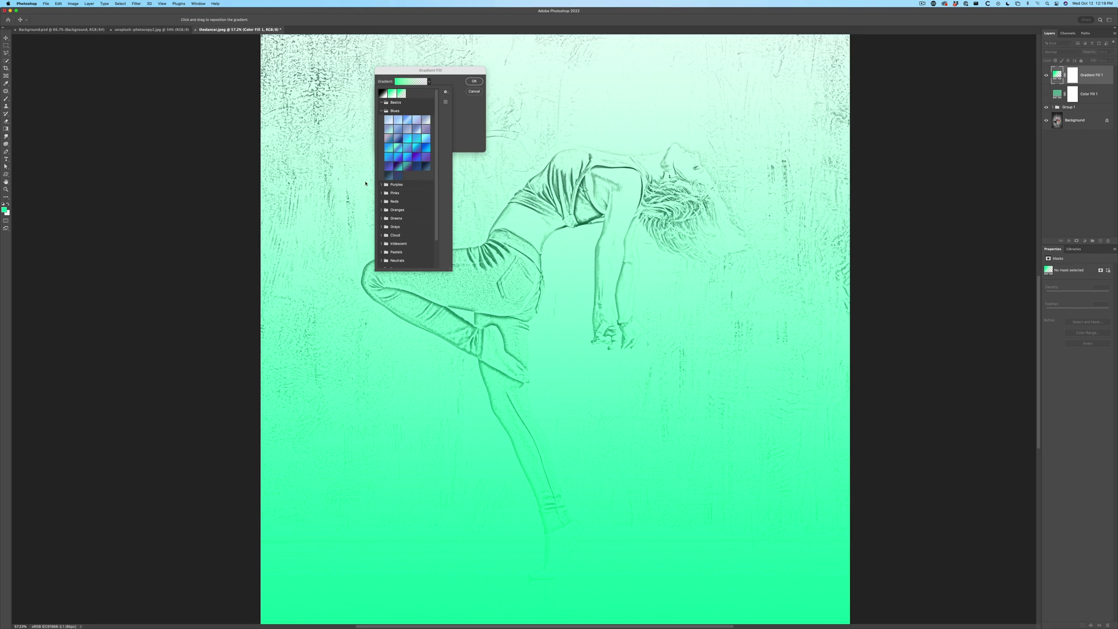
scroll(404, 201, down, 3)
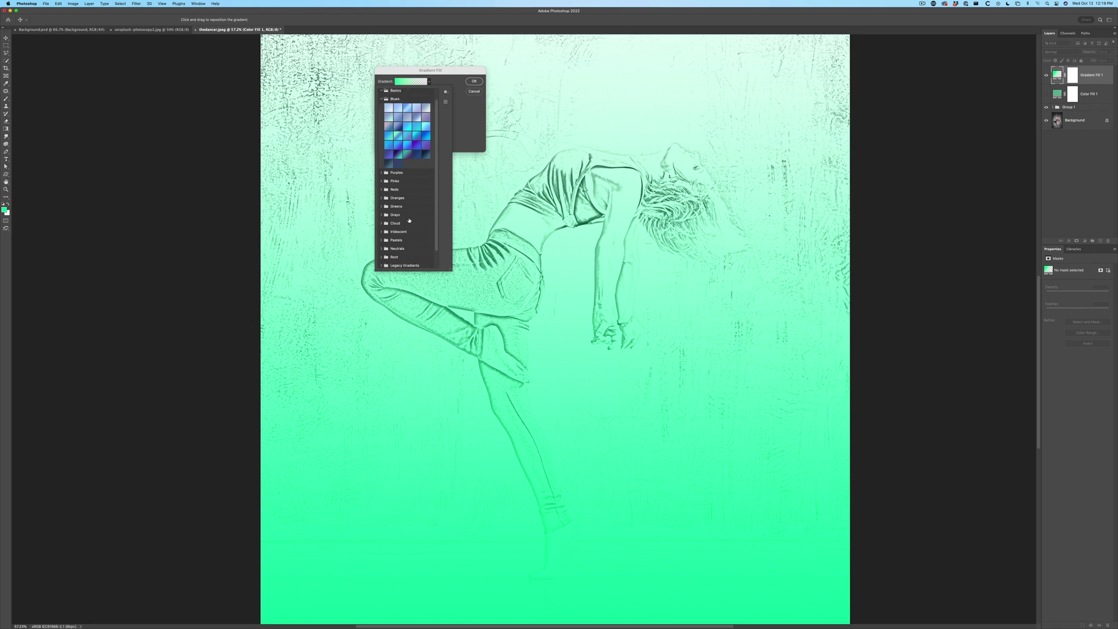
click(382, 245)
scroll(408, 224, down, 5)
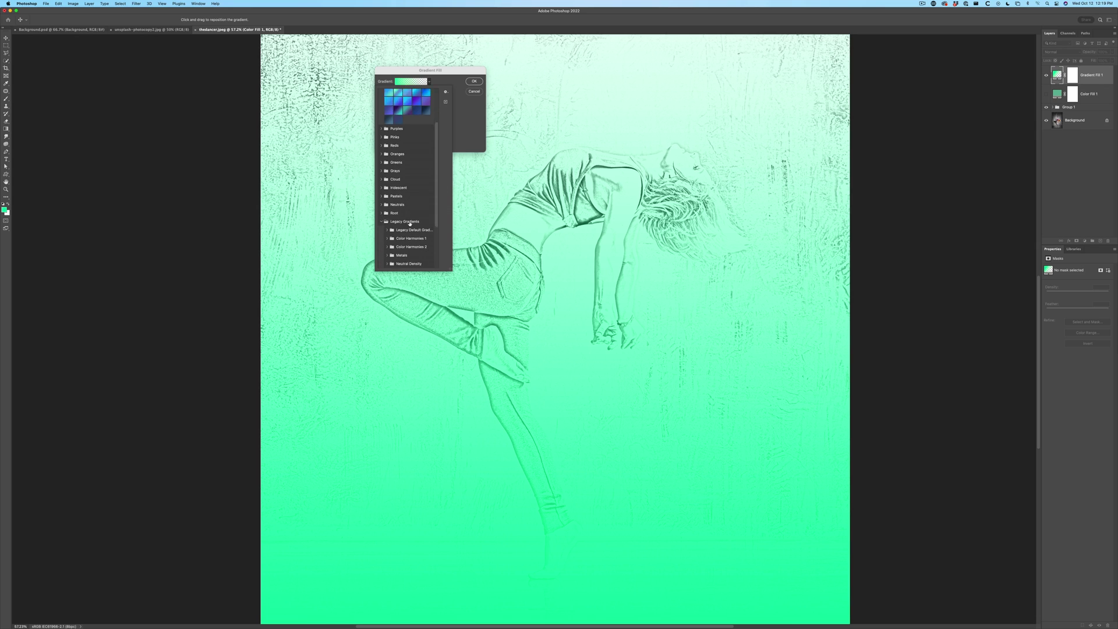
click(387, 204)
scroll(400, 198, down, 1)
click(394, 234)
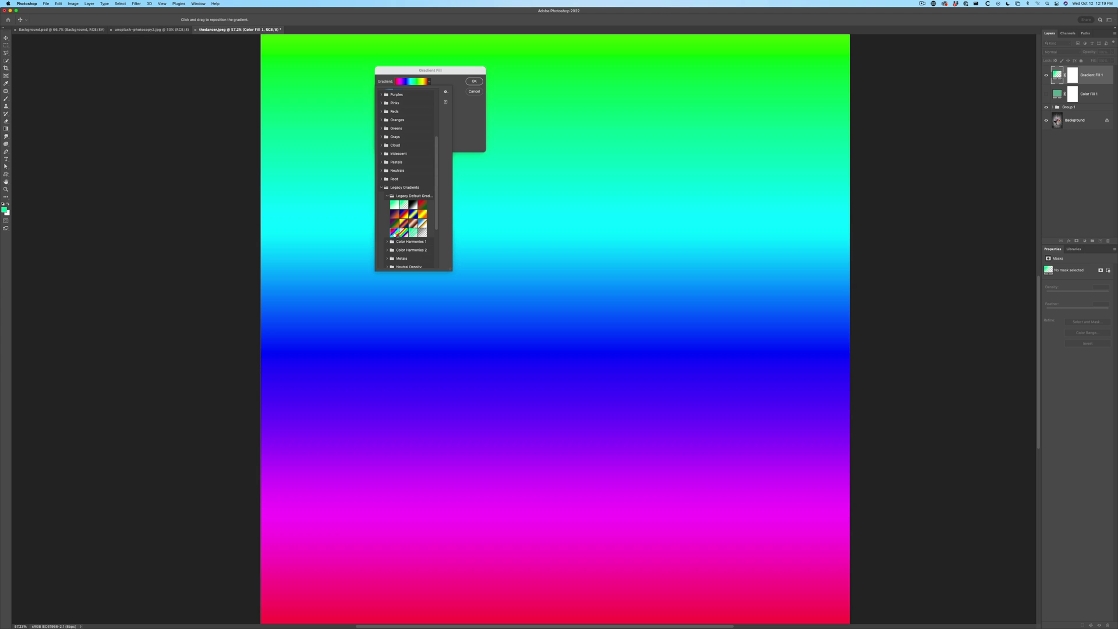
click(471, 81)
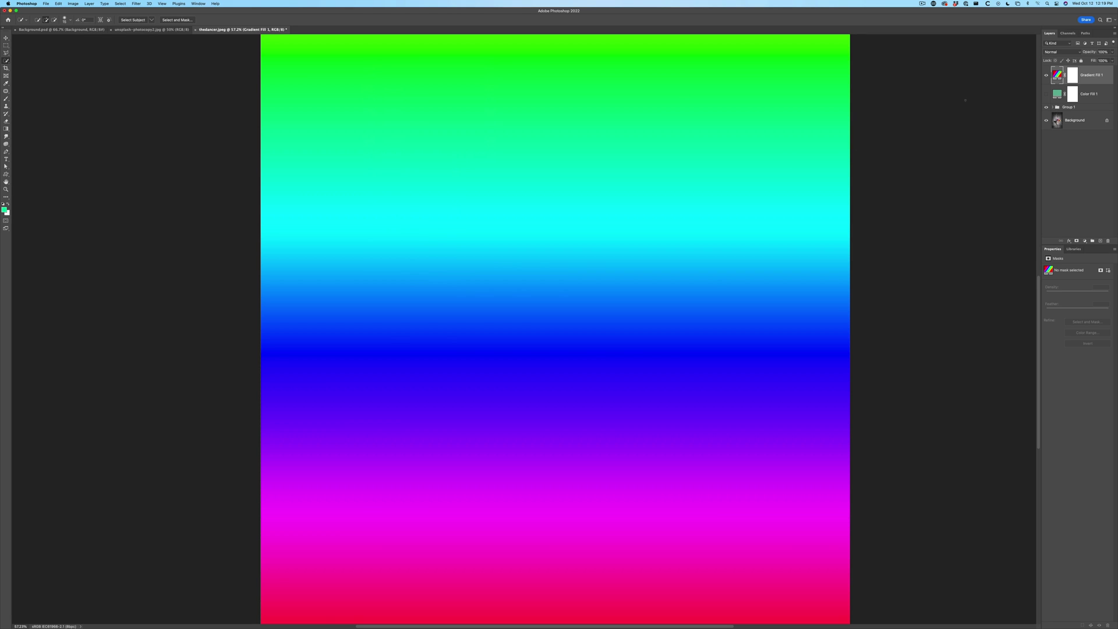
- Change Gradient Fill 1's blend mode from Normal to Color to tint the sketch rainbow
click(1055, 52)
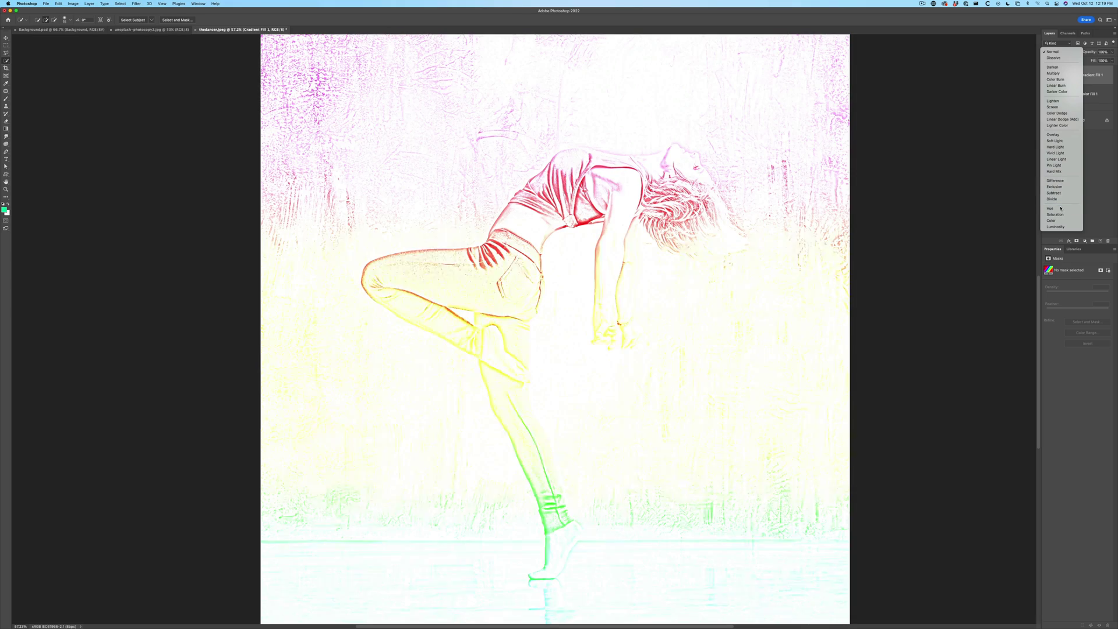
click(1058, 220)
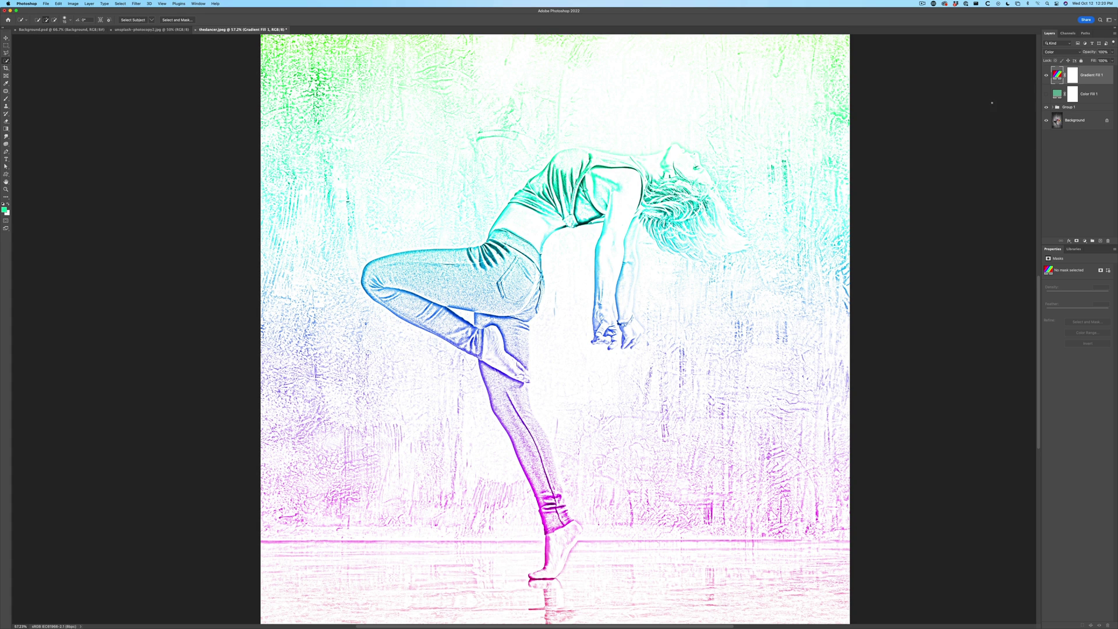
double_click(1055, 75)
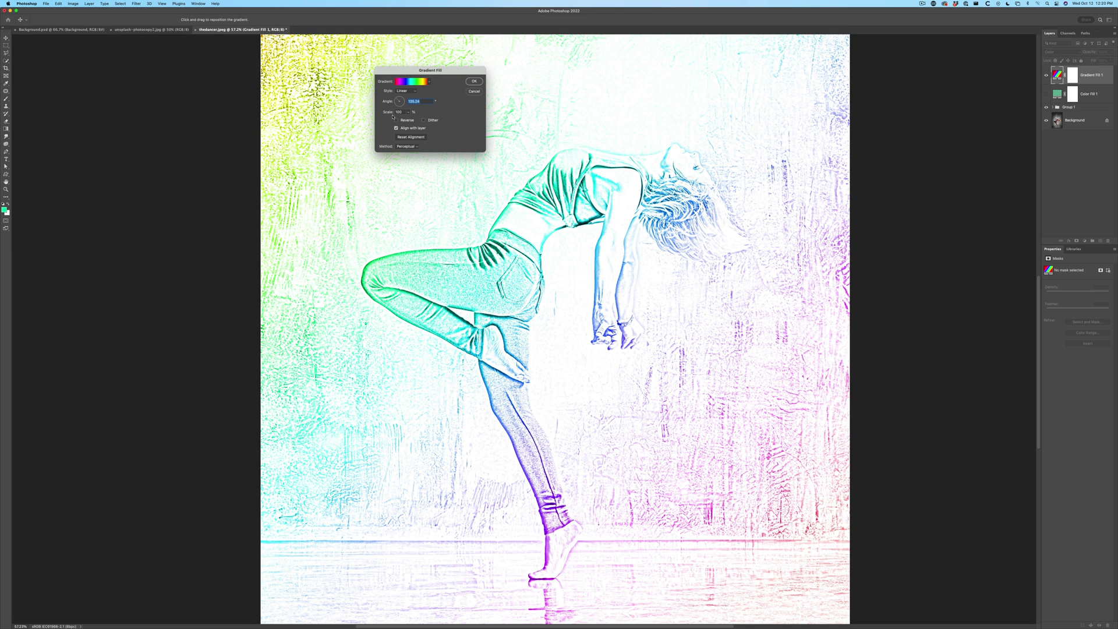
- Set the gradient to 135.24° and about 206% scale, dragging red-yellow tones over the dancer
click(408, 112)
drag(408, 119, 412, 120)
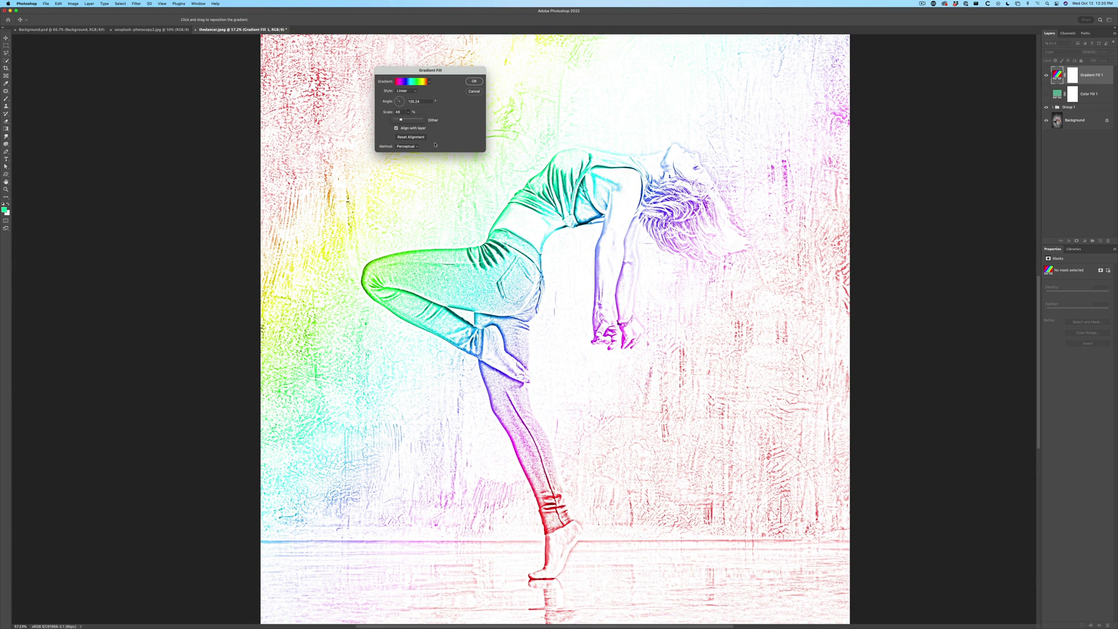
drag(402, 121, 412, 121)
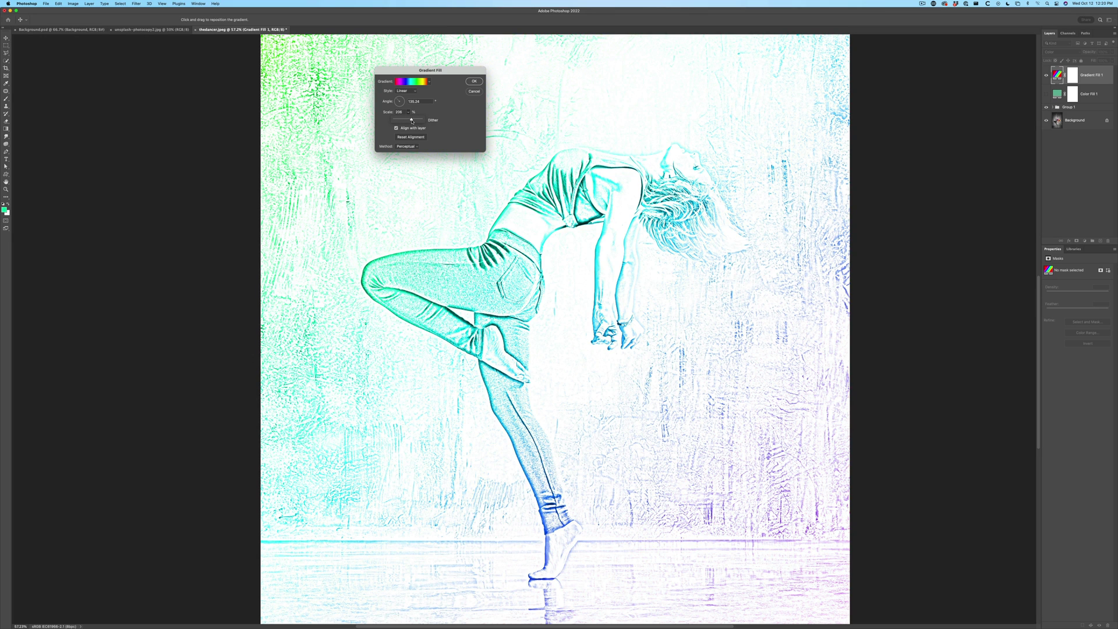
click(753, 433)
drag(674, 368, 575, 272)
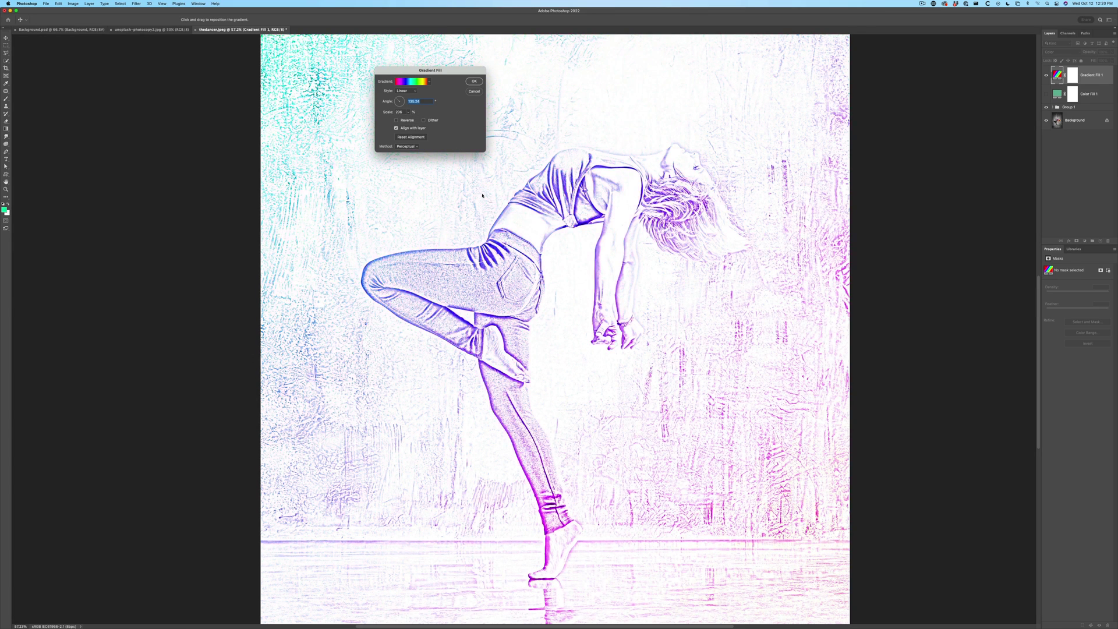
drag(557, 268, 664, 395)
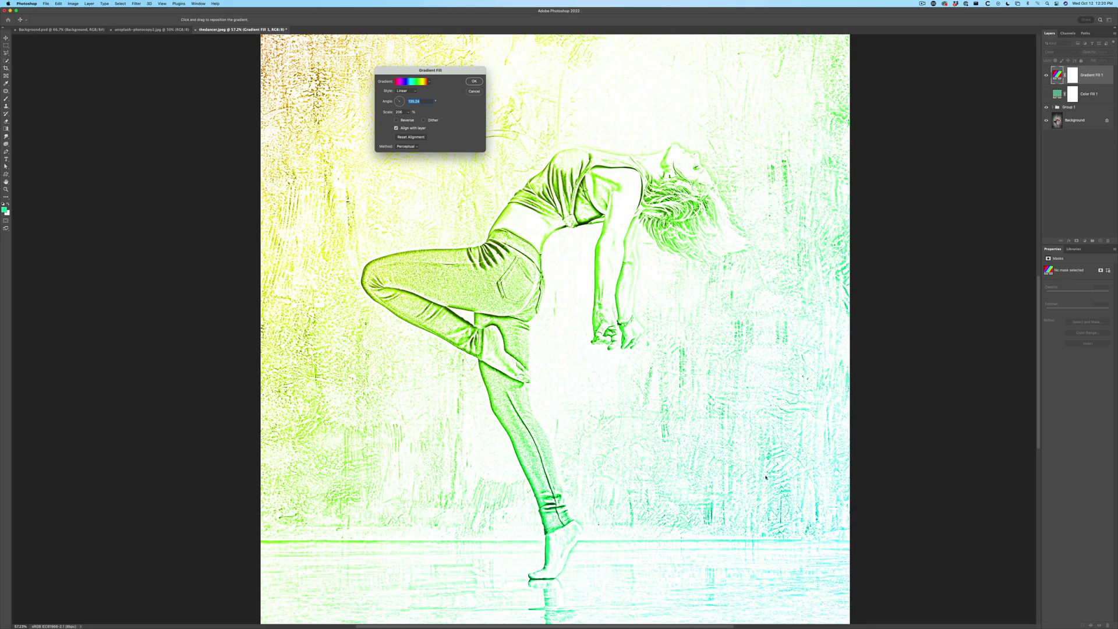
drag(880, 575, 737, 433)
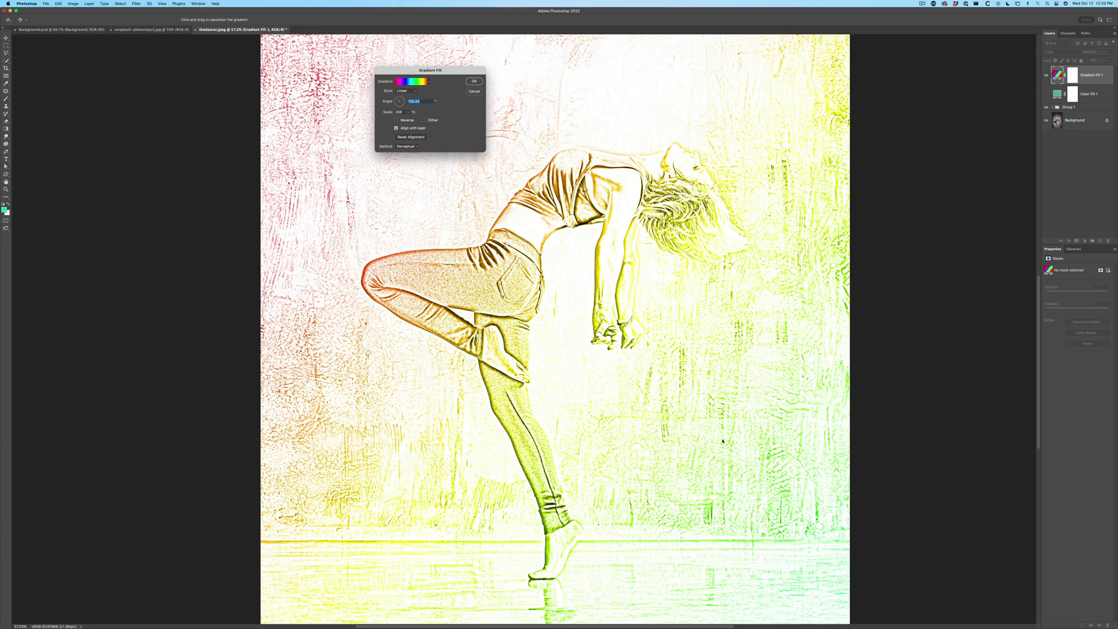
click(481, 80)
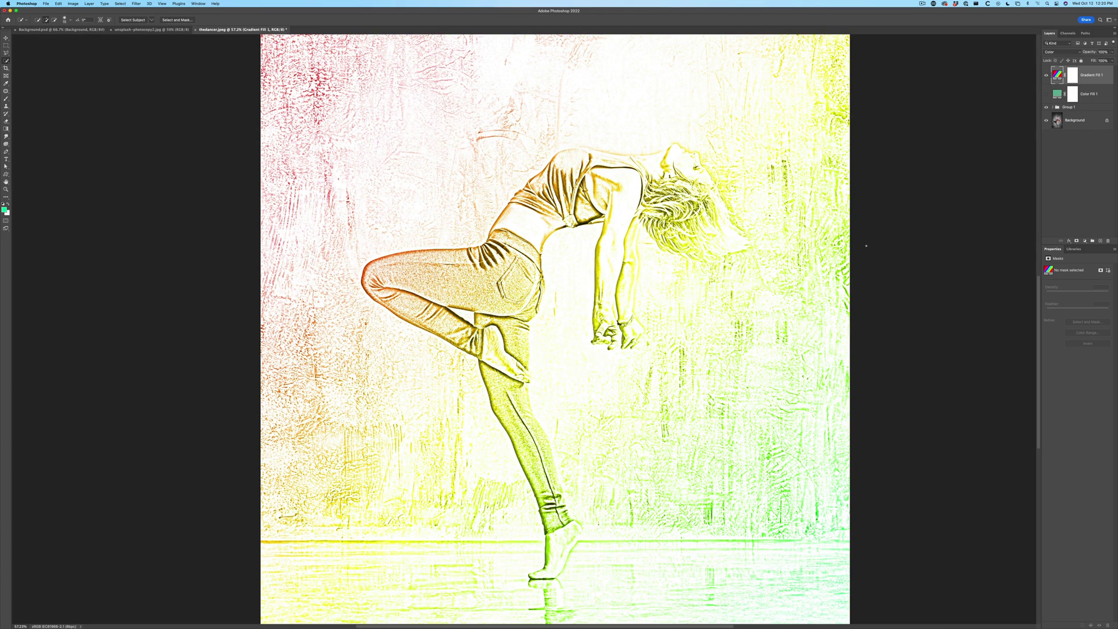